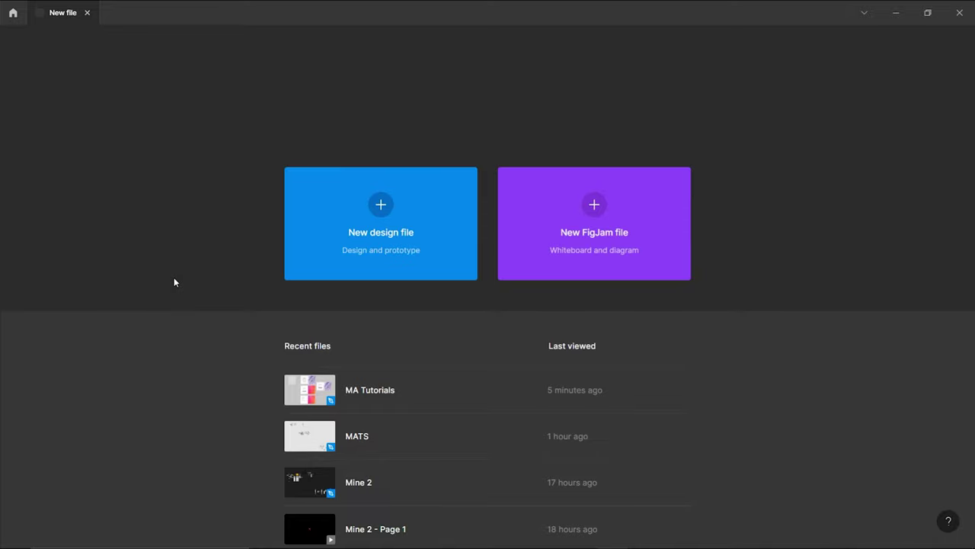
- Create a new blank design file and rename it 'Web Design 1'
left_click(362, 238)
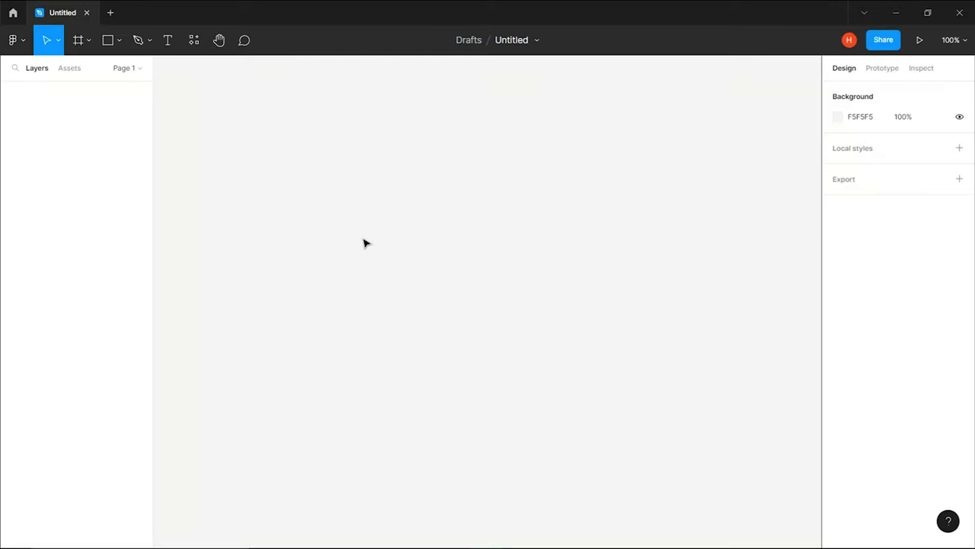
double_click(515, 42)
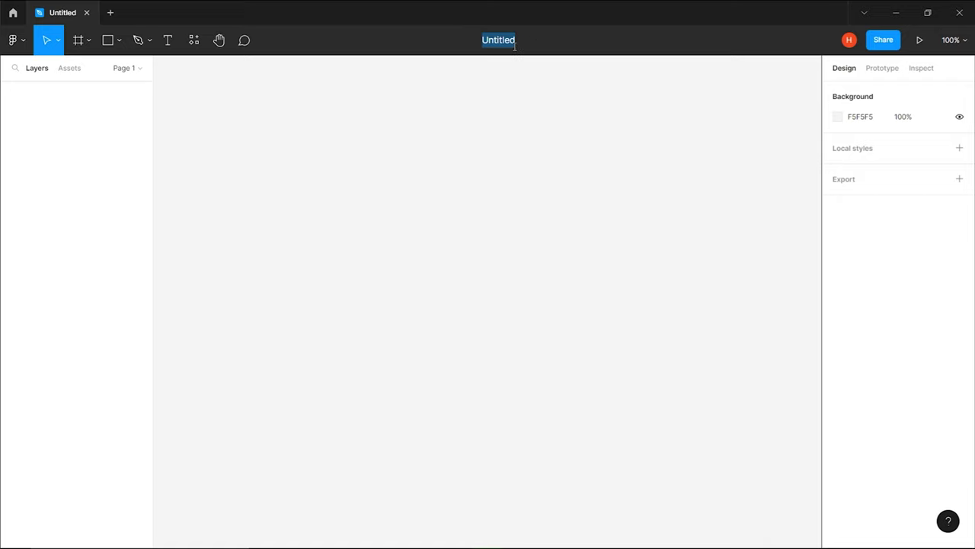
type("Web Design 1")
key("Return")
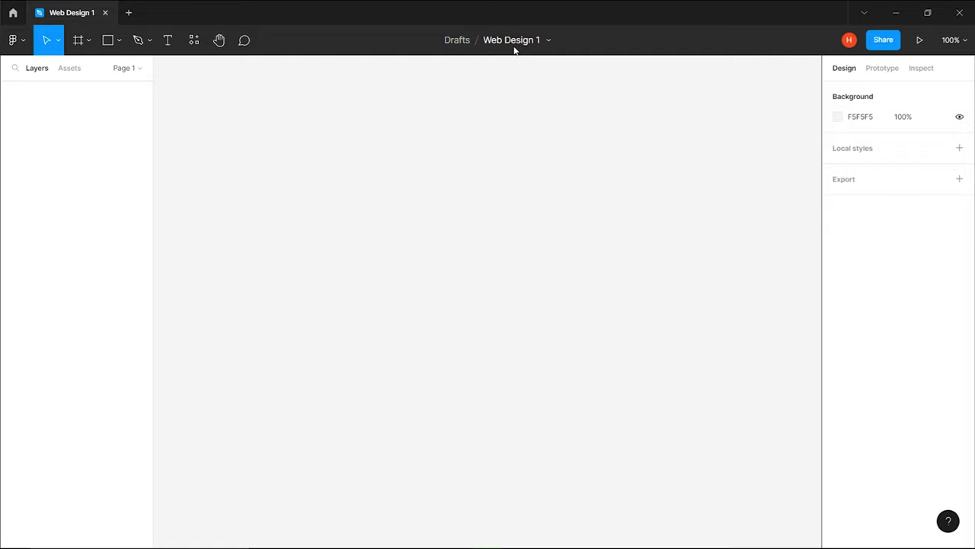
left_click(88, 40)
- Add a 1920×1080 Slide 16:9 frame and place the gradient image into it
left_click(89, 68)
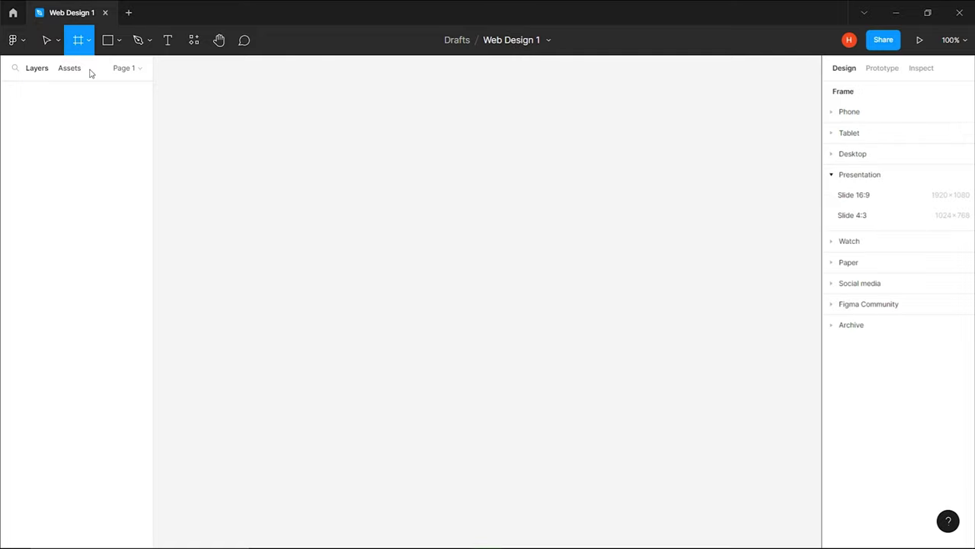
left_click(858, 195)
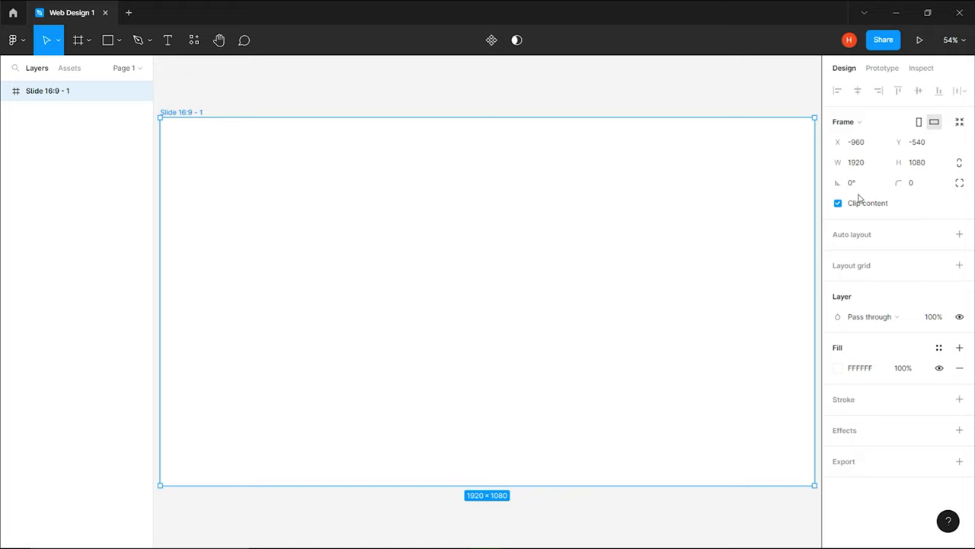
left_click(16, 39)
mouse_move(32, 98)
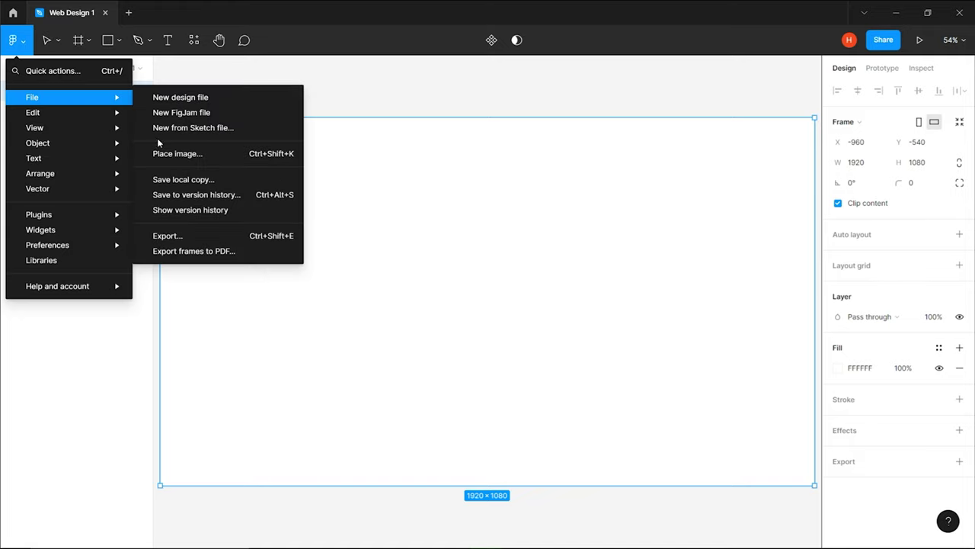
left_click(171, 153)
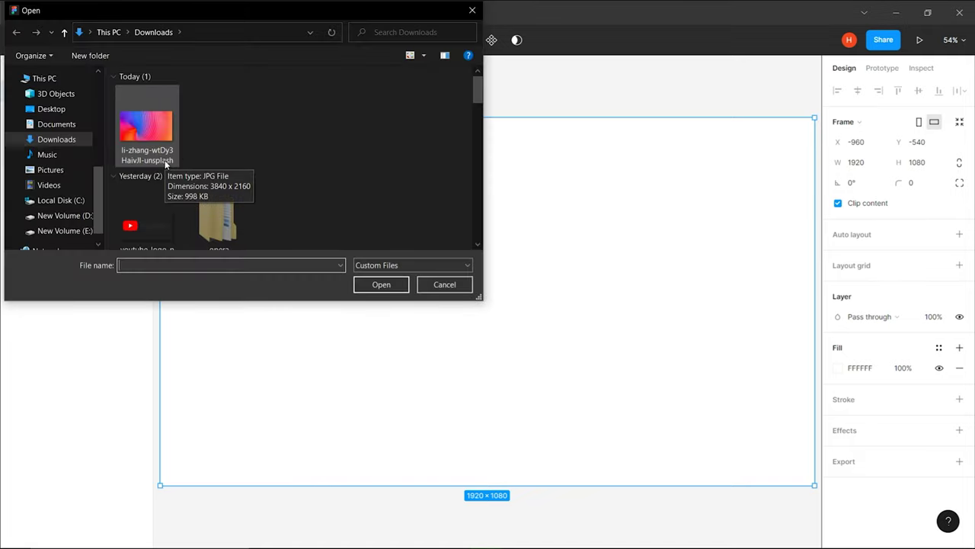
double_click(165, 164)
left_click(190, 159)
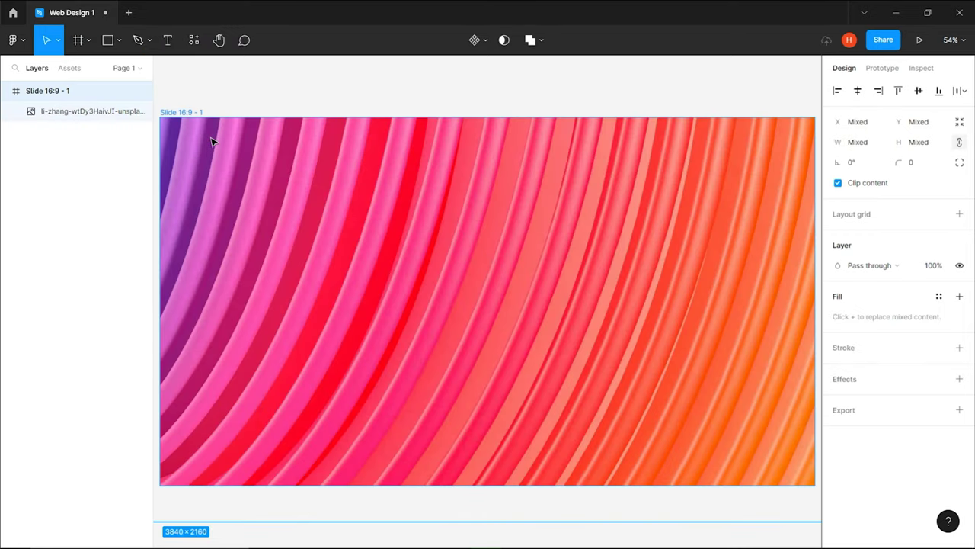
- Resize the gradient image to width 1920 and align it to the slide's left and top
left_click(114, 112)
left_click(874, 144)
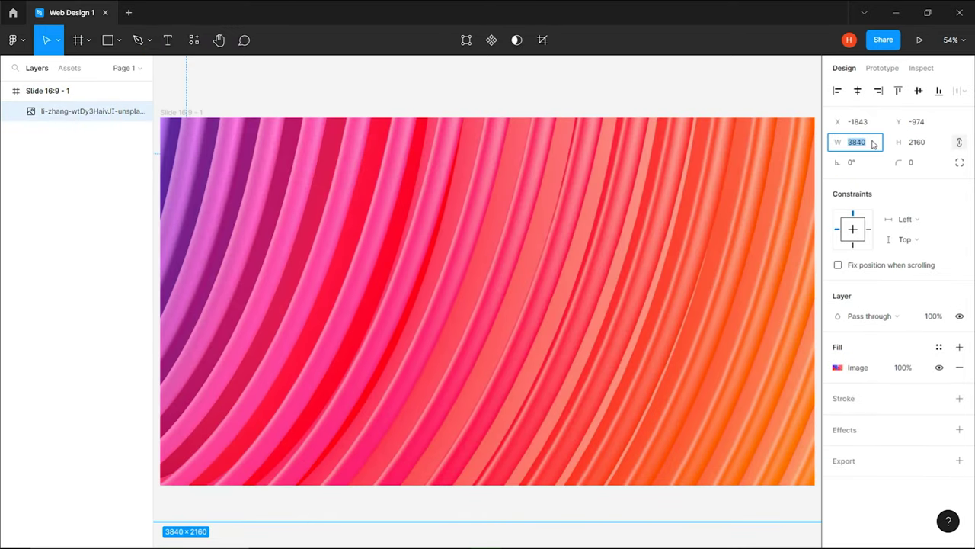
type("1920")
key("Return")
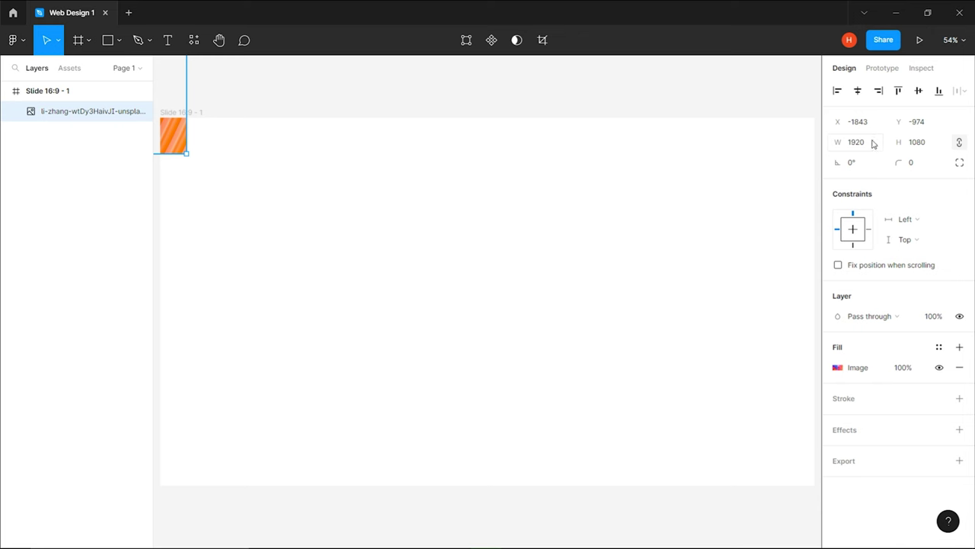
left_click(857, 90)
left_click(918, 90)
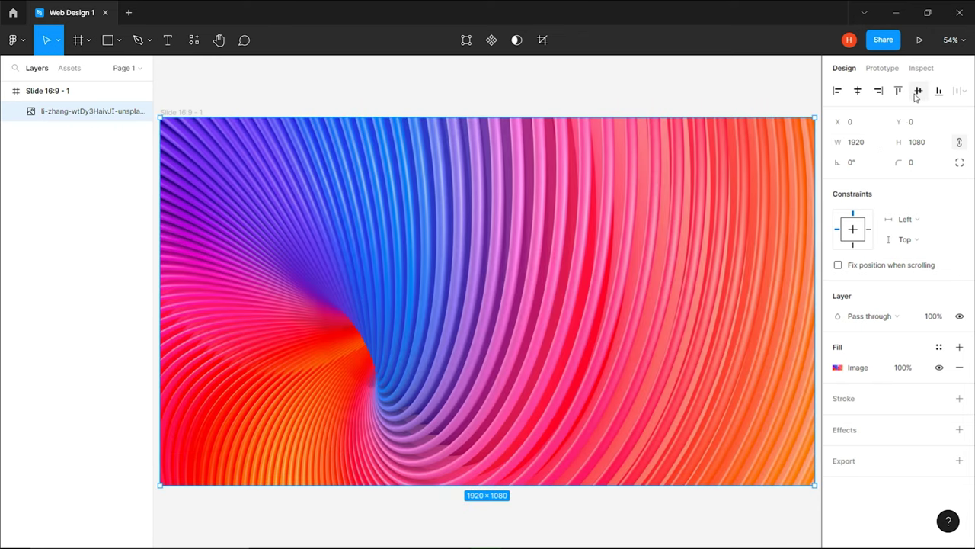
- Draw a 960×1080 rectangle aligned to the slide's left and top edges
key("r")
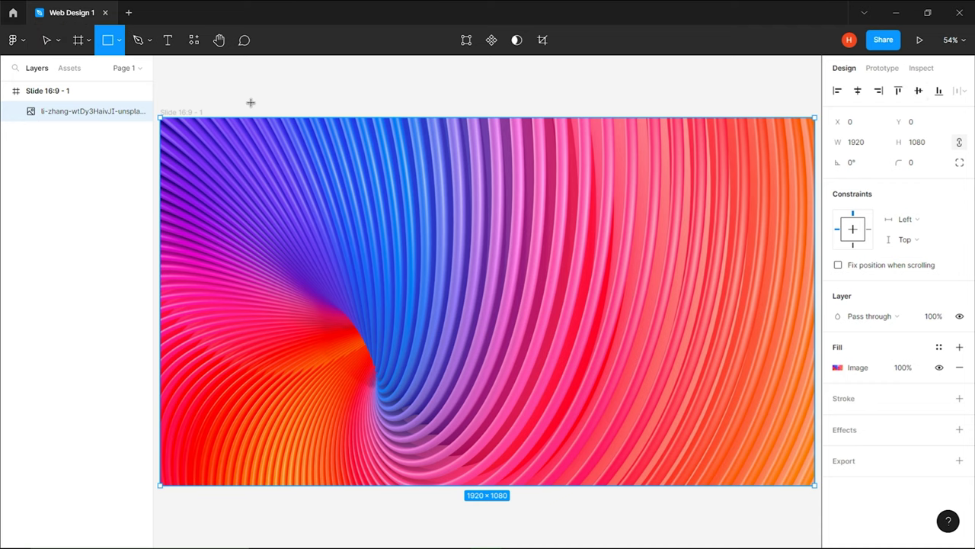
left_click_drag(346, 156, 421, 212)
left_click(869, 145)
type("961")
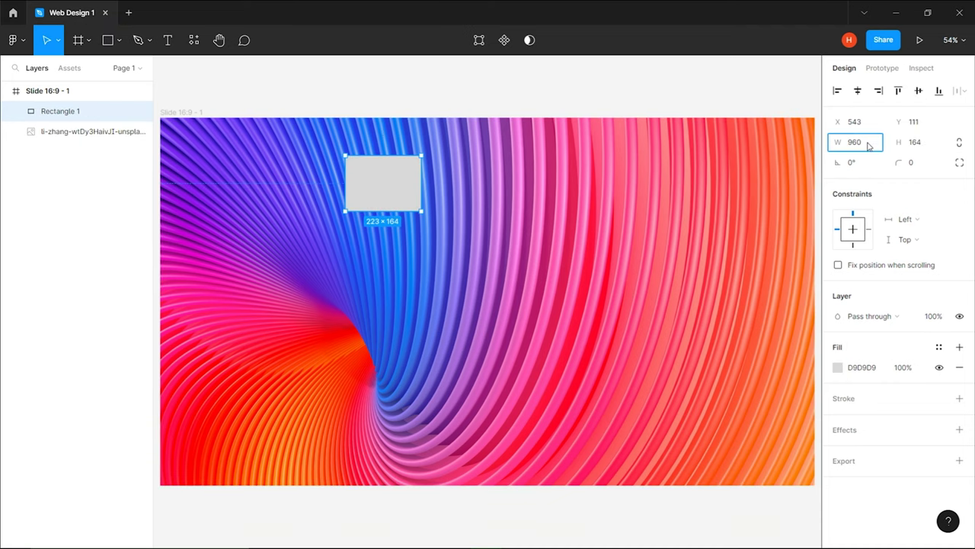
key("Tab")
type("10")
key("Return")
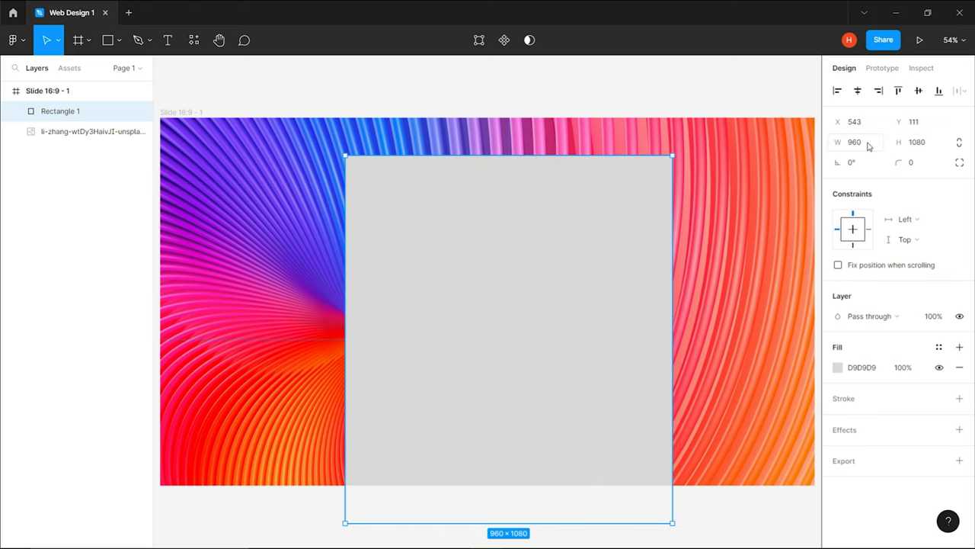
left_click(837, 91)
left_click(916, 92)
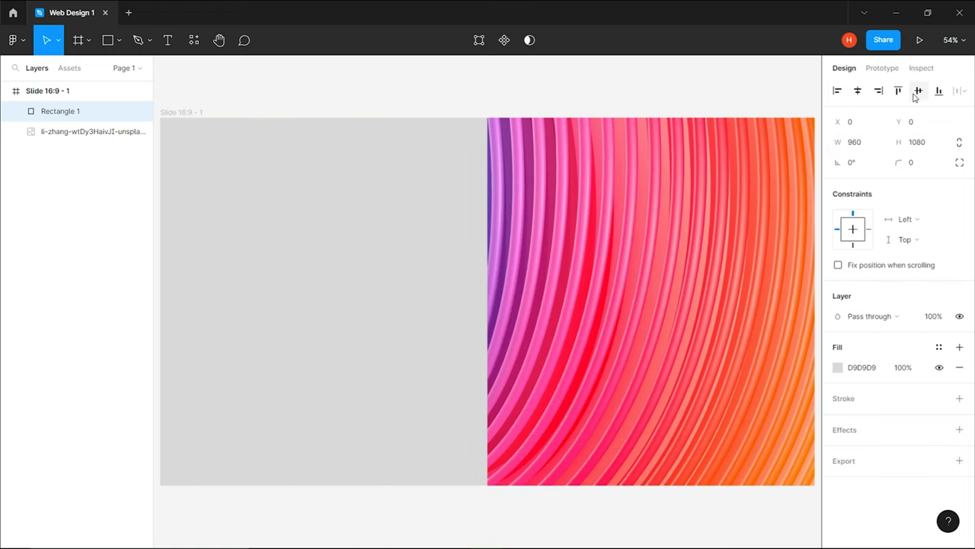
- Fill the rectangle white (FFFFFF)
left_click(838, 367)
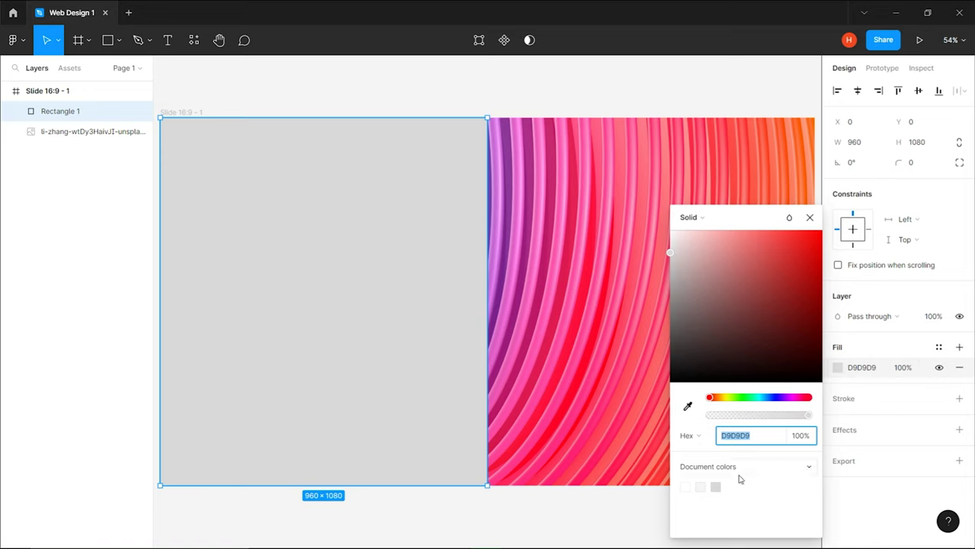
left_click(685, 486)
key("Escape")
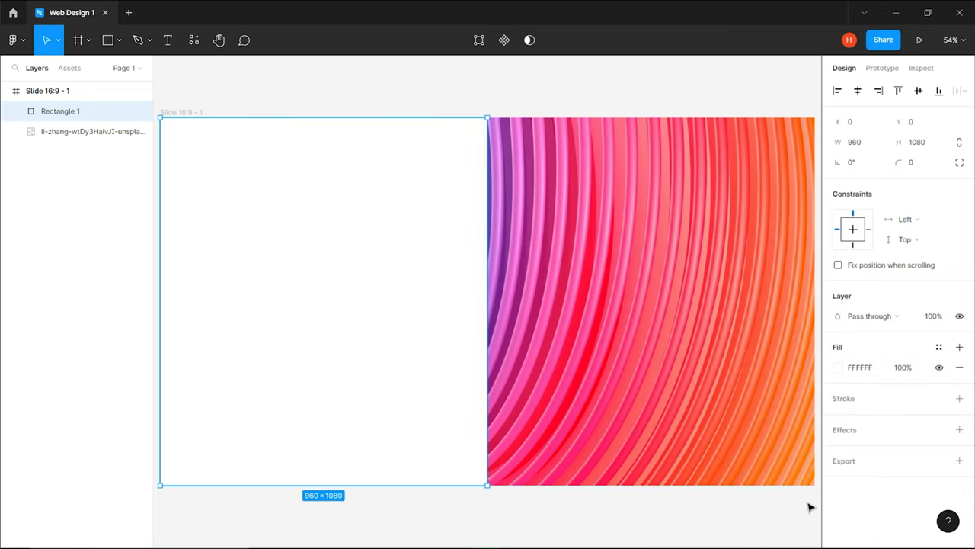
left_click(810, 507)
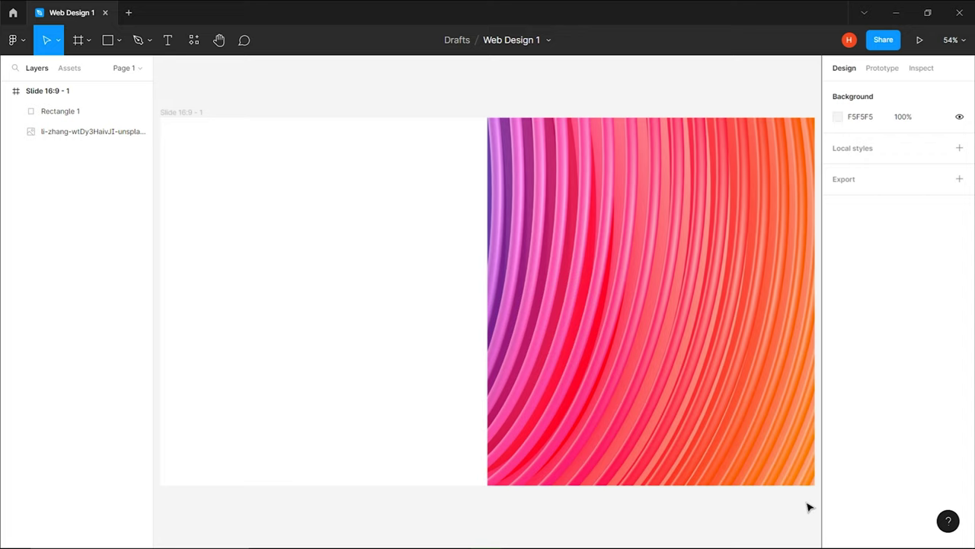
left_click(168, 39)
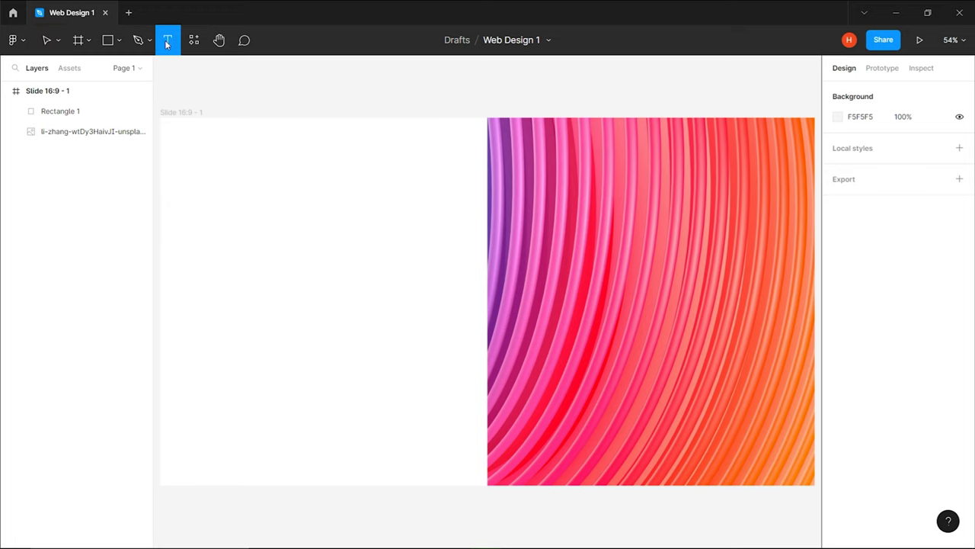
- Add an 'MA Tutorials' text on the white panel and duplicate it into a stacked column
left_click(193, 149)
type("MA Tutorials")
left_click_drag(205, 150, 206, 164)
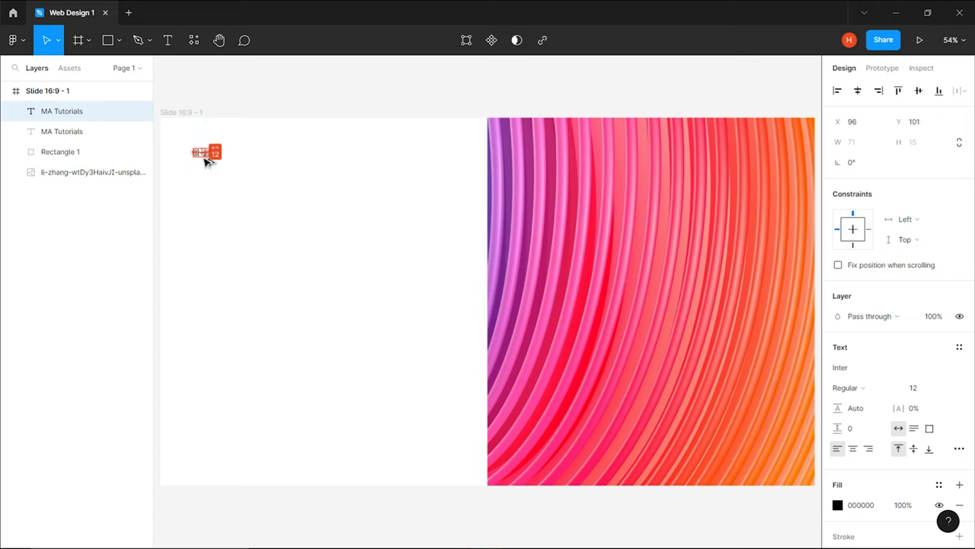
key("ctrl+d")
key("ctrl+d")
key("ctrl+d")
key("ctrl+d")
key("ctrl+d")
key("ctrl+d")
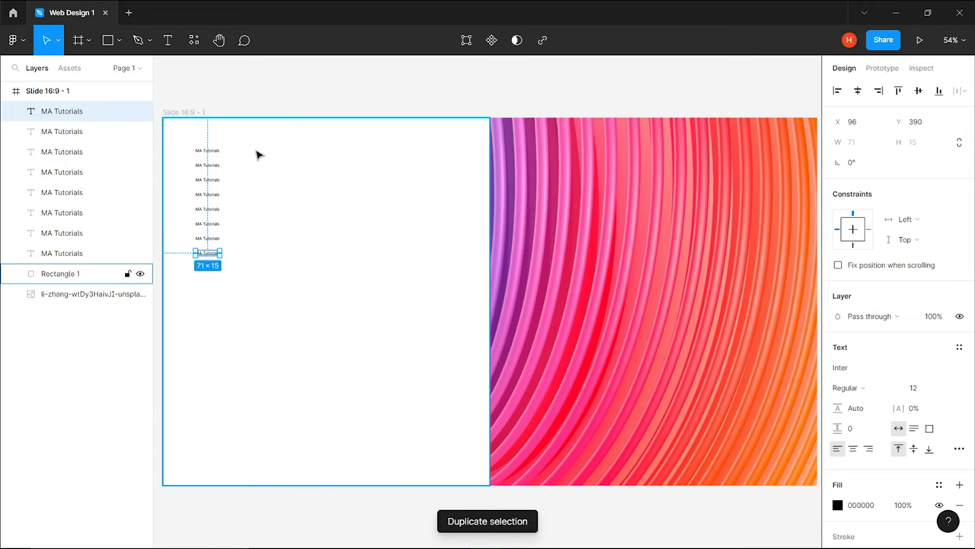
- Try rewording two copies to 'Welcome back' and 'Please enter your', then undo the changes
left_click(210, 164)
double_click(213, 164)
type("Welcome back")
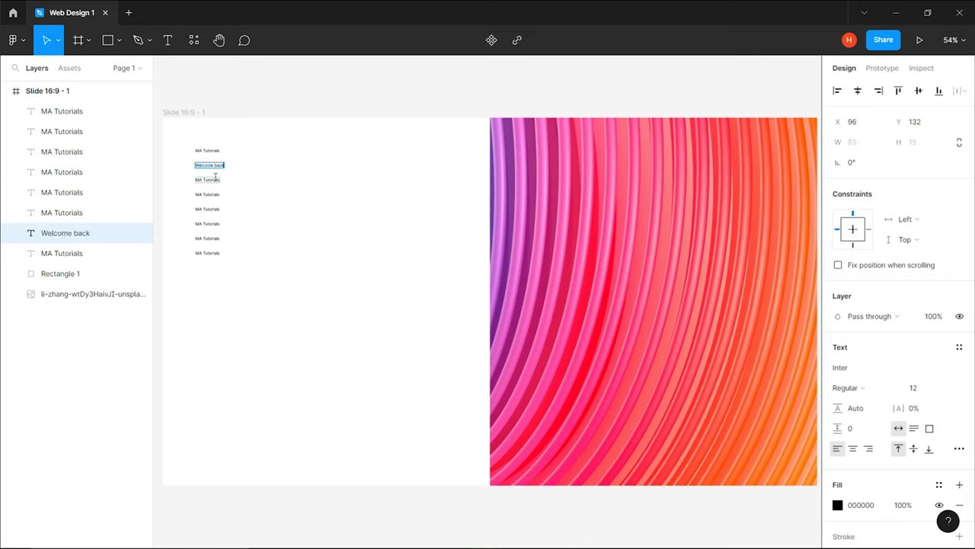
double_click(216, 179)
type("Please enter your")
key("ctrl+z")
key("ctrl+z")
key("ctrl+z")
key("ctrl+z")
key("ctrl+z")
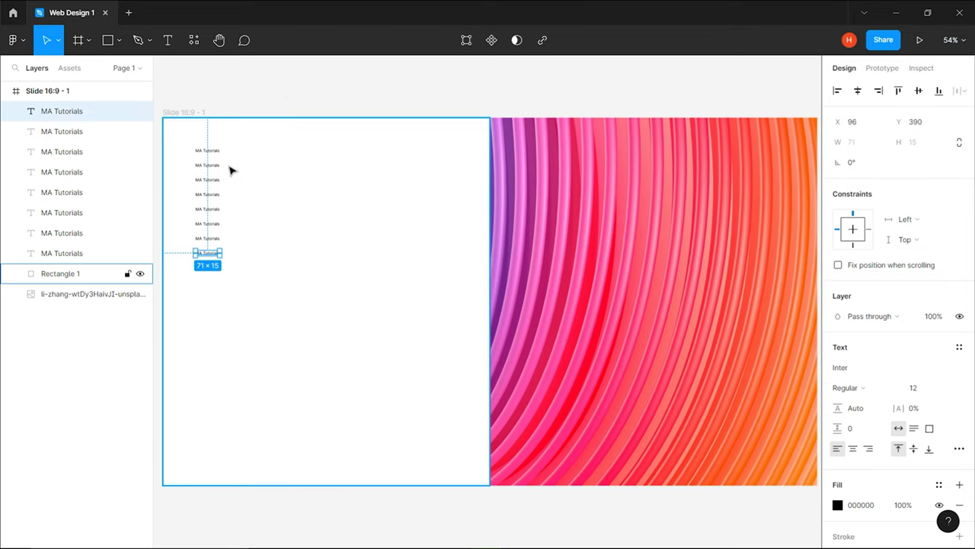
left_click(248, 188)
- Add a trial rectangle below the text lines, then undo it
left_click(108, 39)
left_click(329, 226)
key("ctrl+z")
key("ctrl+z")
key("ctrl+z")
left_click(122, 42)
left_click(124, 69)
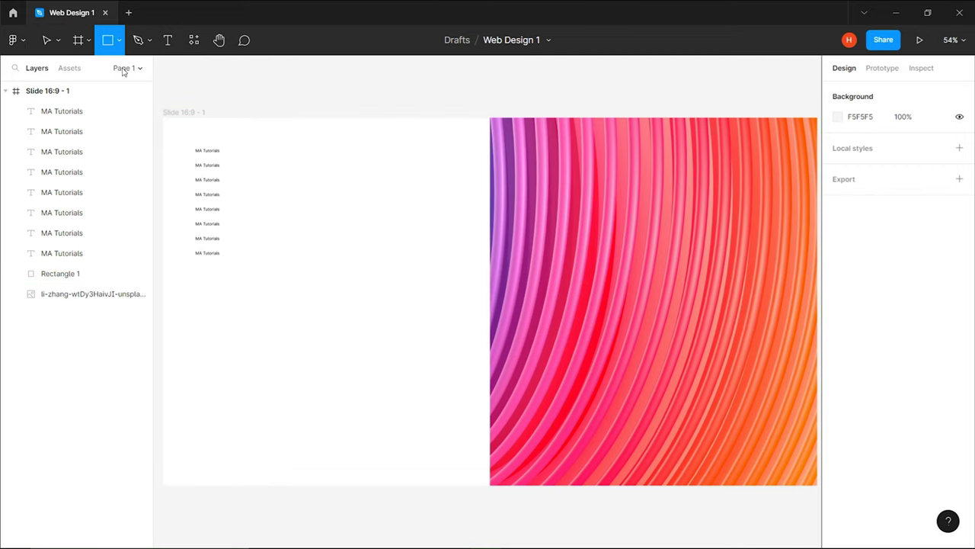
- Add a 483×60 rectangle with corner radius 16 below the text lines
left_click(237, 270)
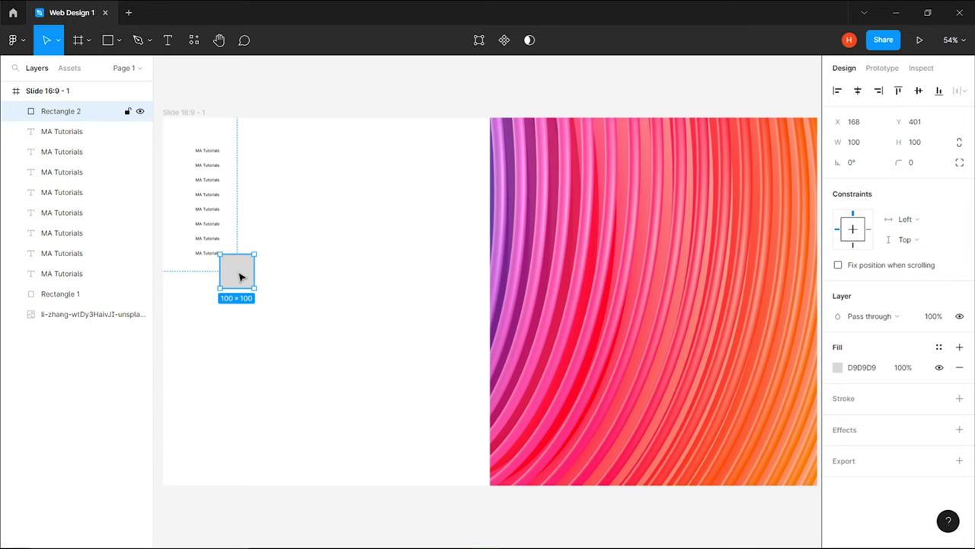
left_click(862, 144)
type("483")
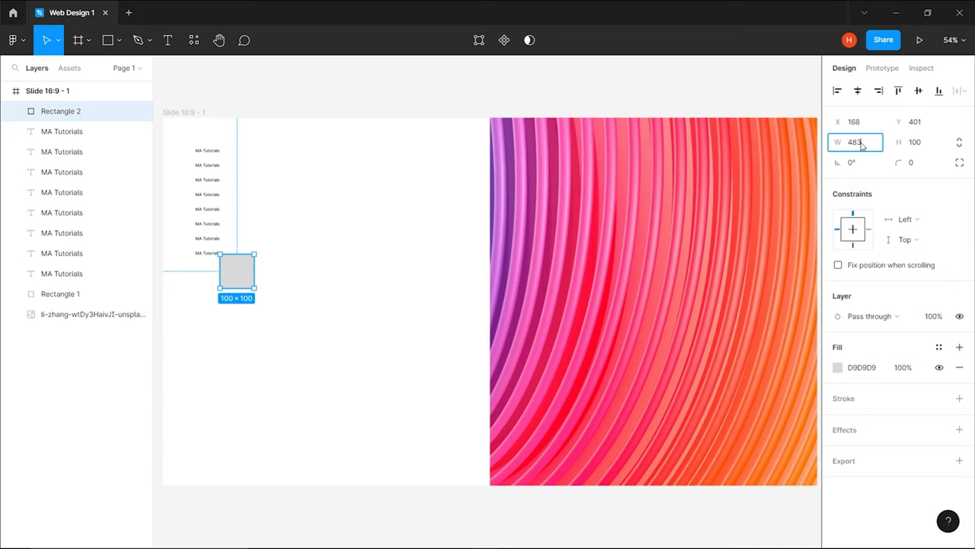
key("Tab")
type("60")
key("Tab")
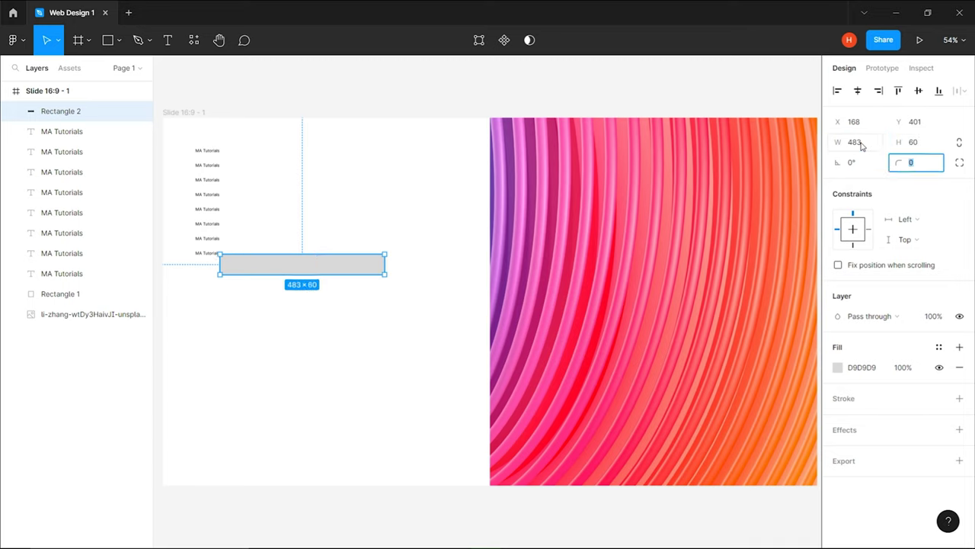
type("16")
key("Return")
- Duplicate the rounded bar into three stacked bars and move them lower on the panel
mouse_move(355, 259)
left_mouse_down()
mouse_move(357, 296)
mouse_move(387, 373)
left_mouse_up()
key("ctrl+d")
left_click(357, 297, "shift")
left_click(370, 266, "shift")
- Lock the white background rectangle and the gradient image layer
left_click(392, 316)
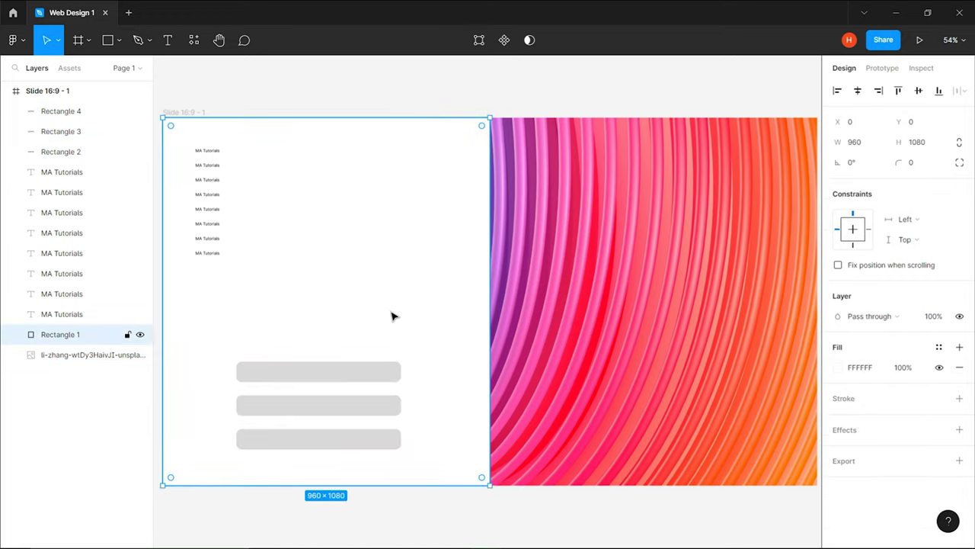
key("Escape")
left_click(459, 516)
left_click(531, 240)
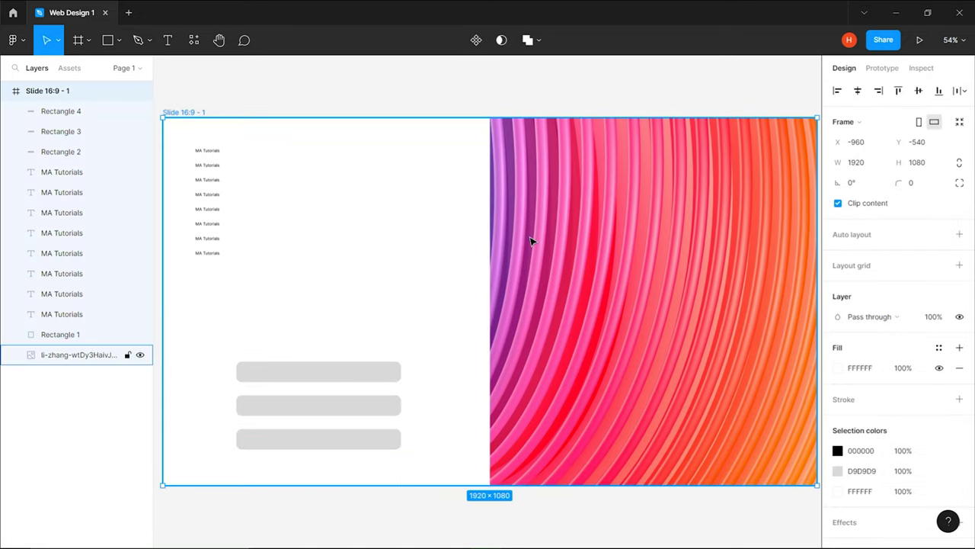
left_click(470, 242, "shift")
left_click(126, 355)
key("Escape")
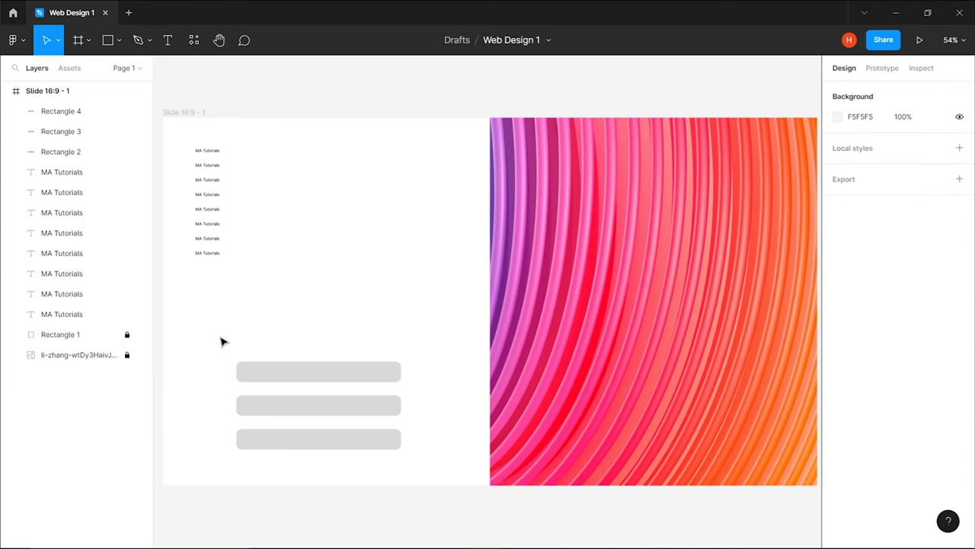
left_click(220, 152)
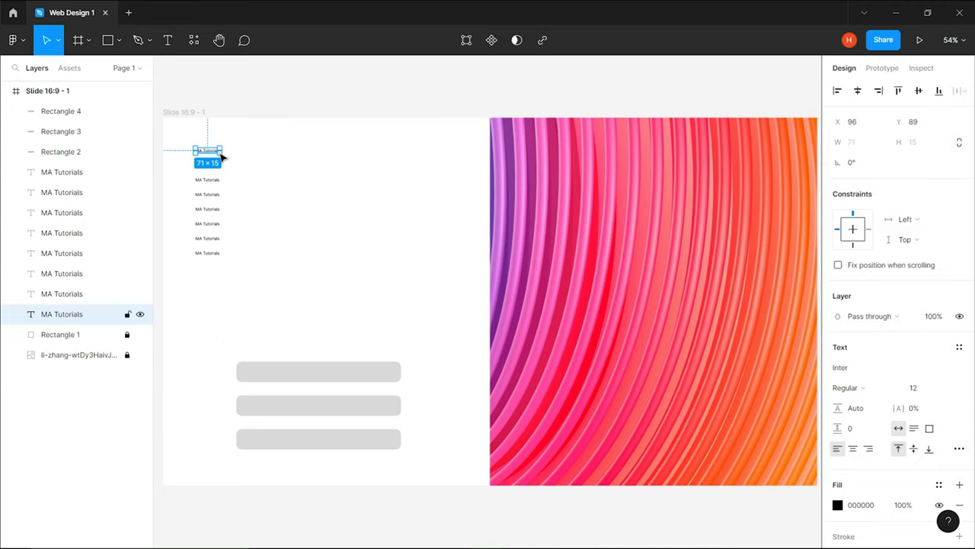
- Style the top 'MA Tutorials' text as Poppins SemiBold 25 in pink FF7980
left_click(878, 368)
type("Poppins")
key("Return")
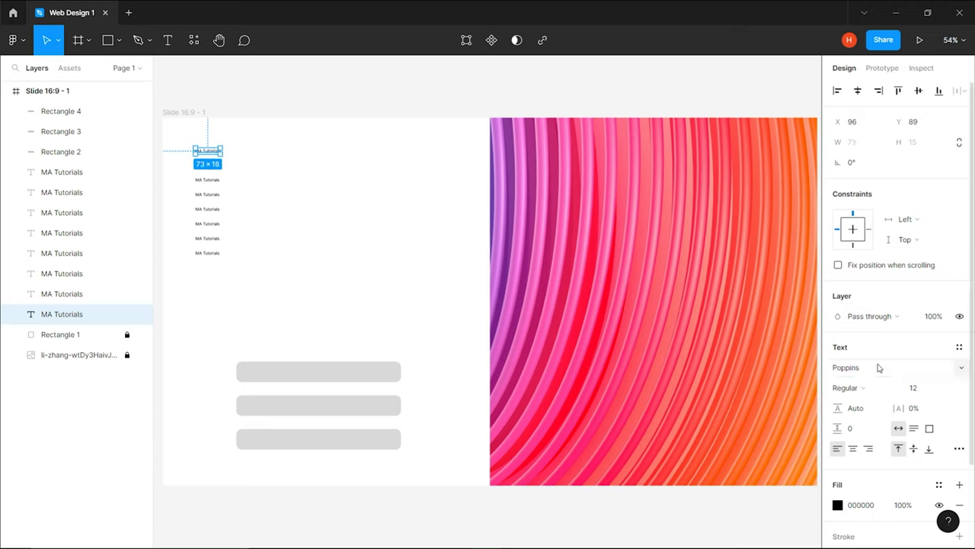
left_click(847, 388)
left_click(857, 335)
left_click(929, 393)
type("25")
key("Return")
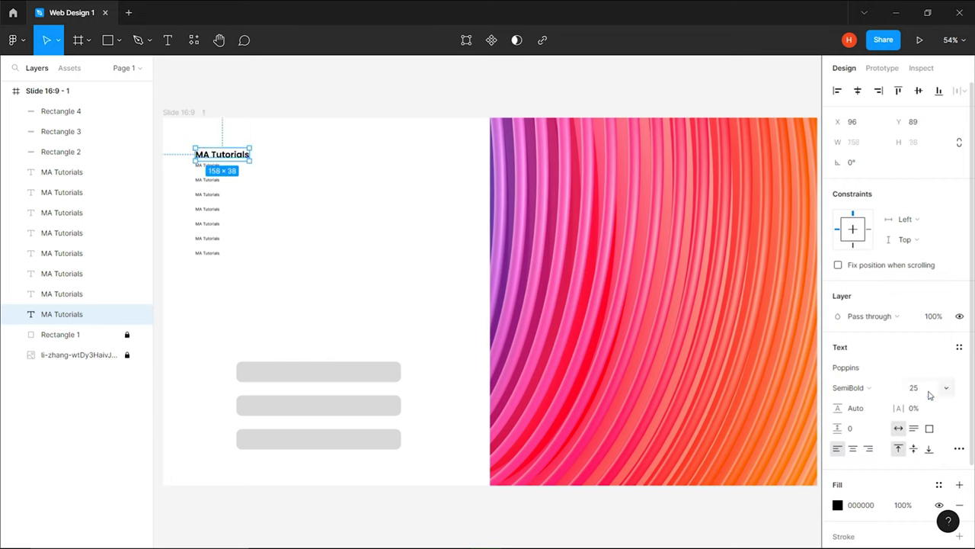
left_click(877, 507)
type("ff7980")
key("Return")
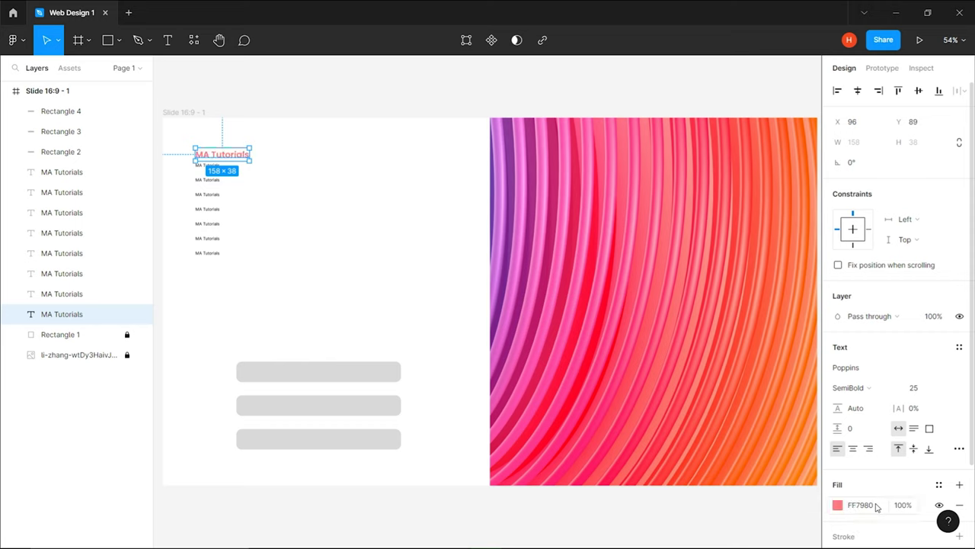
- Move the small texts to mid-panel and reword the first one to 'Welcome back'
mouse_move(229, 268)
left_mouse_down()
mouse_move(211, 183)
mouse_move(335, 274)
mouse_move(326, 227)
left_mouse_up()
left_click(351, 270)
key("Return")
type("Welcomn")
key("BackSpace")
type("e back")
key("Escape")
- Apply Poppins to the heading and reword the next text to 'Please enter your details.'
left_click(876, 367)
type("Poppins")
key("Return")
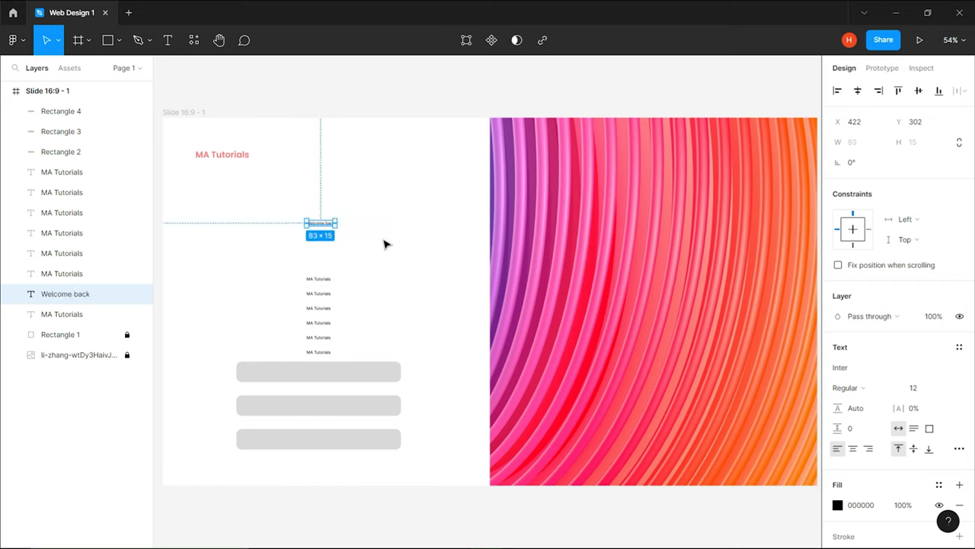
left_click(327, 279)
key("Return")
type("Please enter your details")
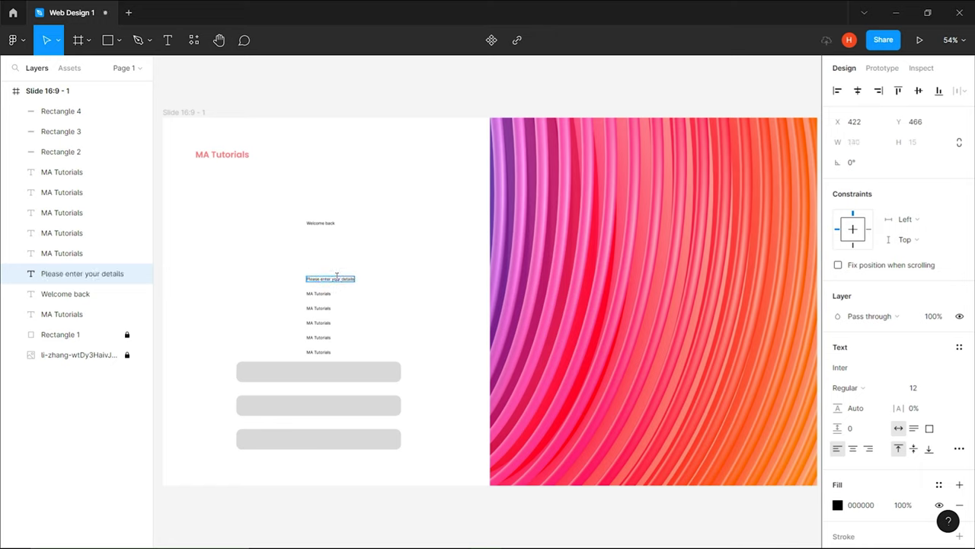
- Reword the next three texts to 'Email', 'Password' and 'Forgot Password'
left_click(329, 294)
key("Return")
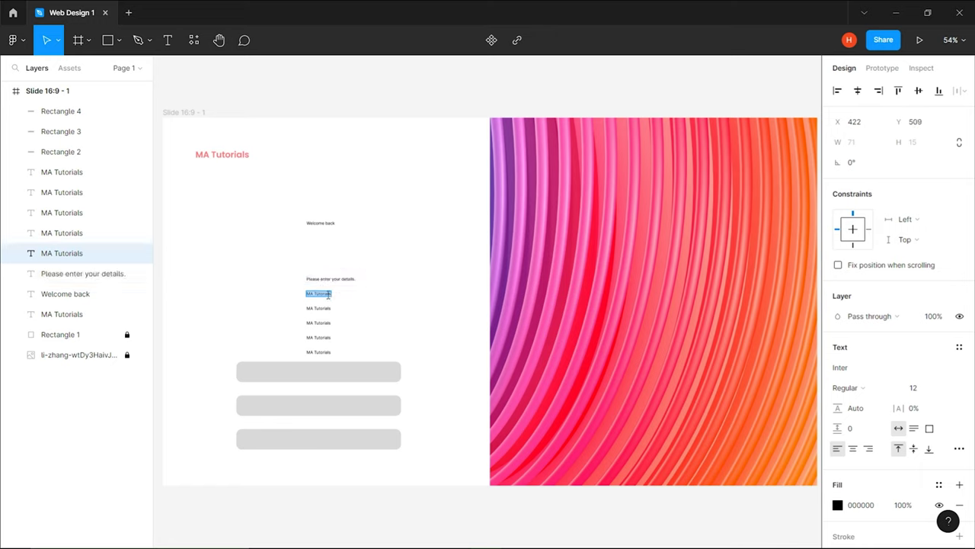
type("Email")
left_click(327, 308)
key("Return")
type("Password")
left_click(326, 322)
key("Return")
type("Forgot Password")
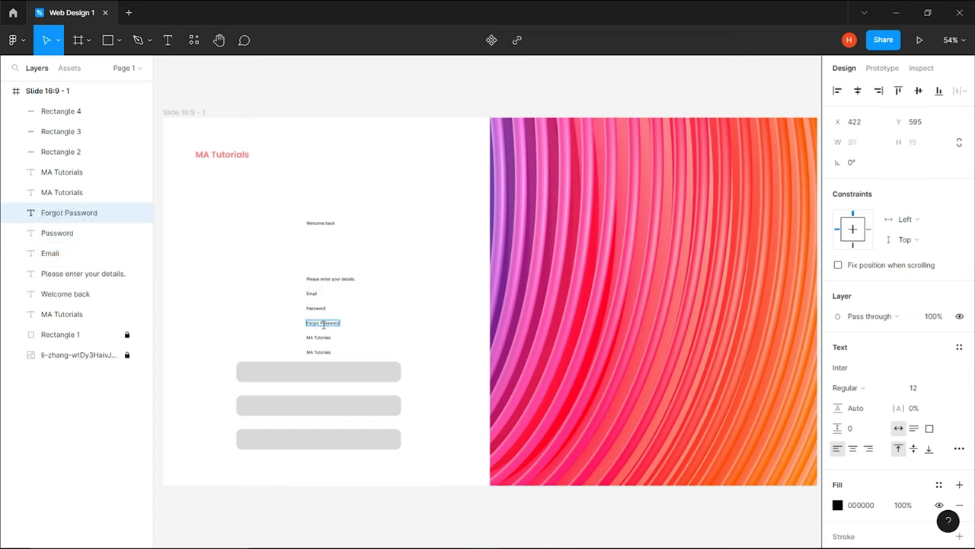
- Reword the last two texts to 'Sign In' and 'Don't have an account? Signup'
left_click(320, 336)
key("Return")
type("Sign In")
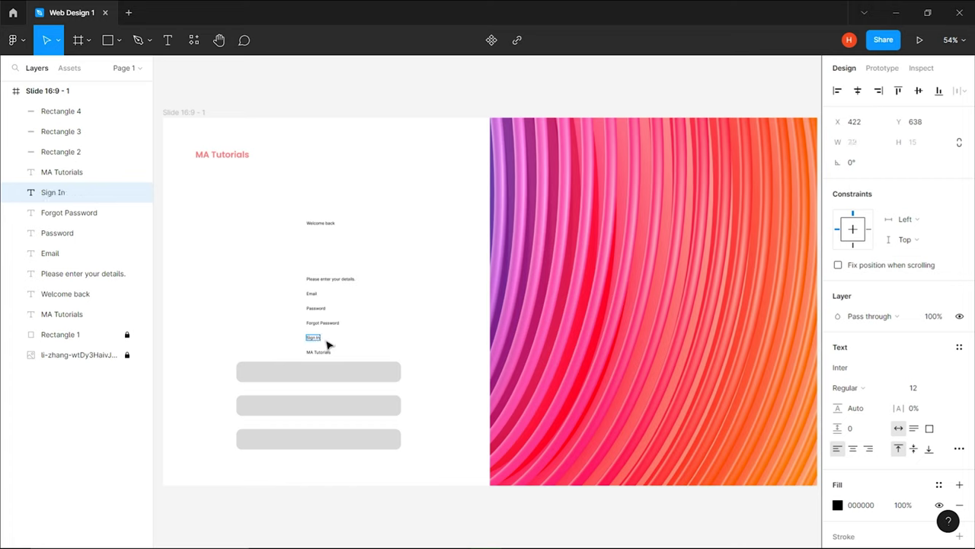
left_click(327, 352)
key("Return")
type("Don't have an account? Signup")
left_click(381, 351)
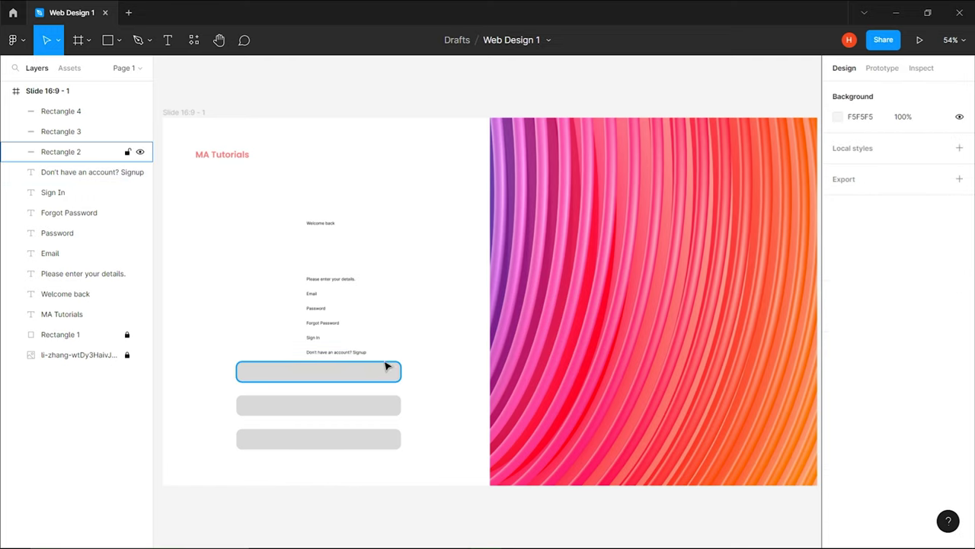
- Give the top two bars no fill and a 3 px D0D0D0 outline
left_click(386, 368)
left_click(390, 405, "shift")
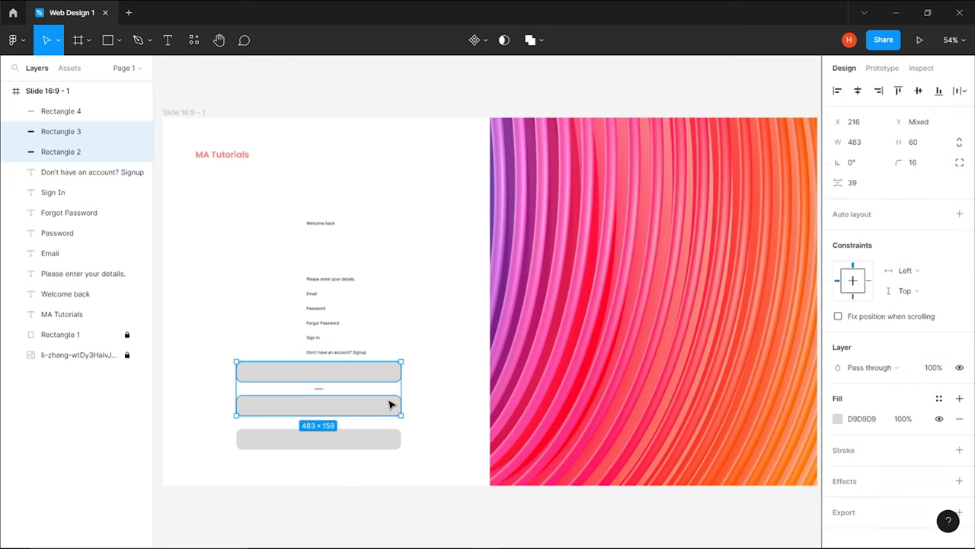
left_click(959, 419)
left_click(959, 430)
left_click(883, 450)
type("D0D0")
key("Return")
left_click(921, 472)
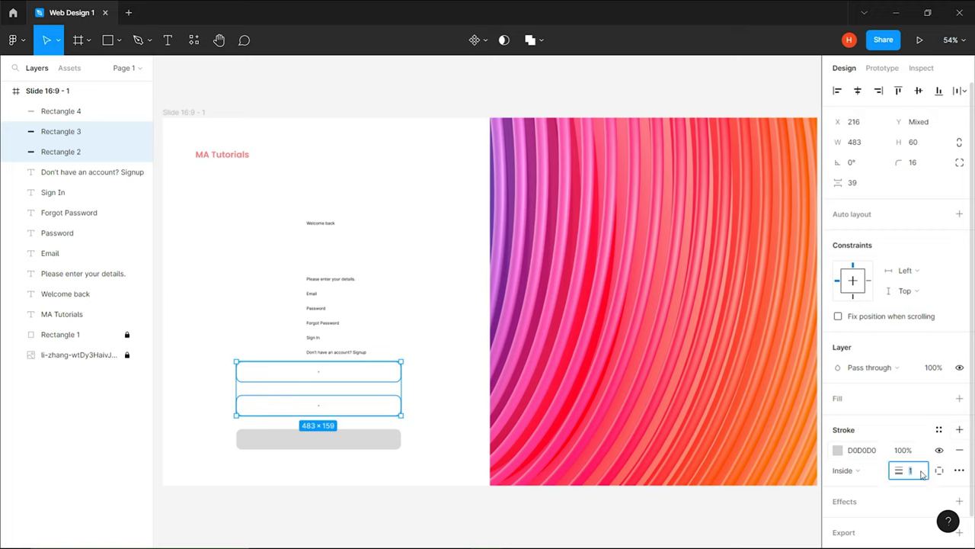
type("3")
key("Return")
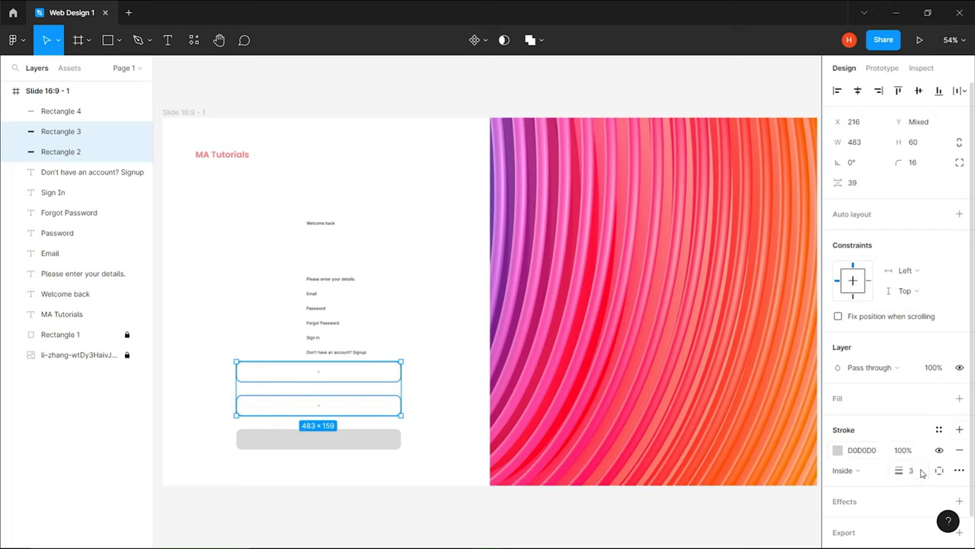
- Fill the bottom button bar purple 5D54F1
left_click(374, 440)
left_click(861, 372)
type("5D54F1")
key("Return")
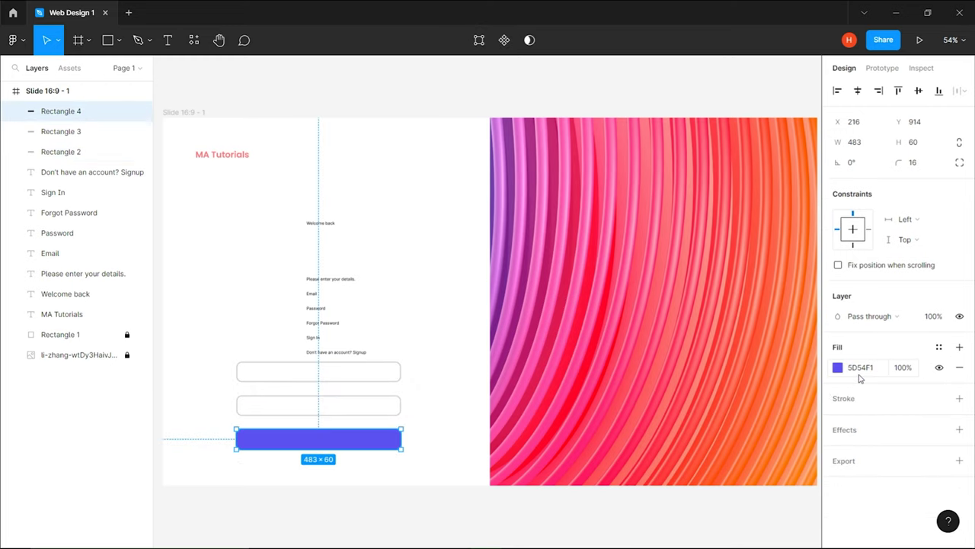
left_click(332, 223)
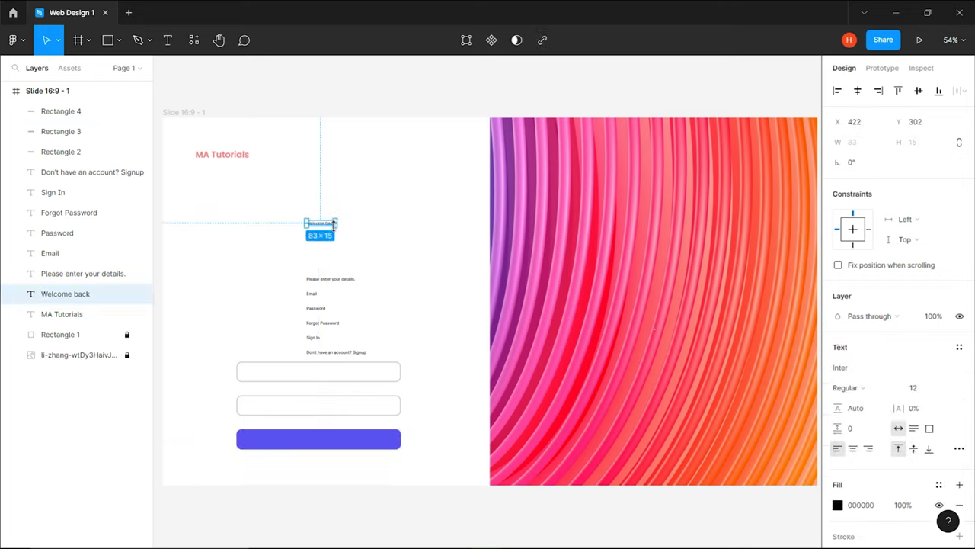
- Make 'Welcome back' Poppins SemiBold at size 43 and centre it above the form
left_click(880, 367)
type("Poppins")
key("Return")
left_click(861, 387)
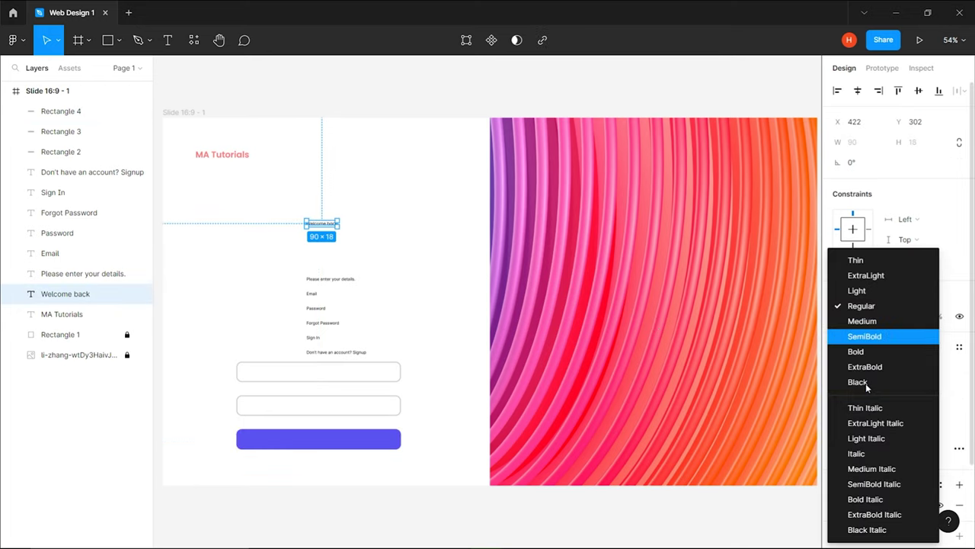
key("Return")
left_click(930, 389)
type("25")
key("Return")
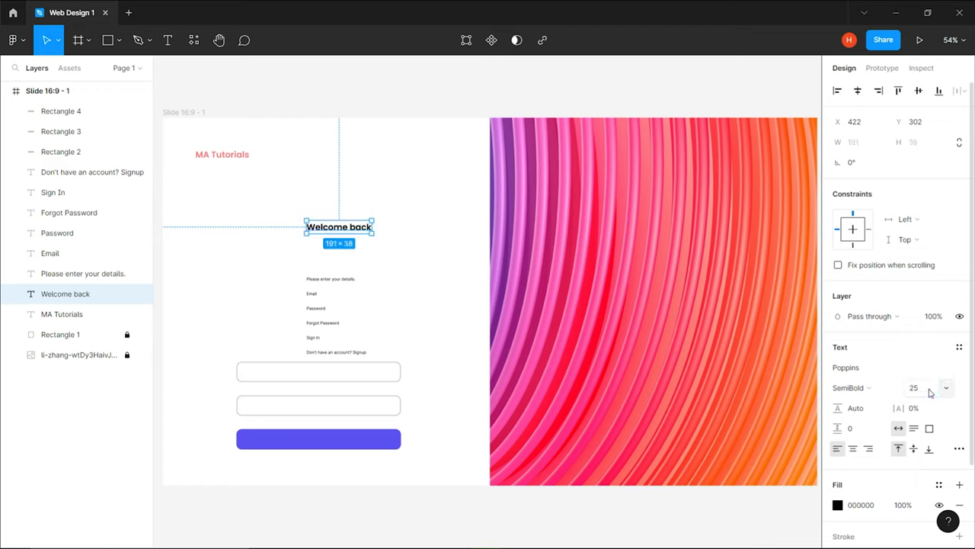
left_click(930, 389)
type("12")
key("Return")
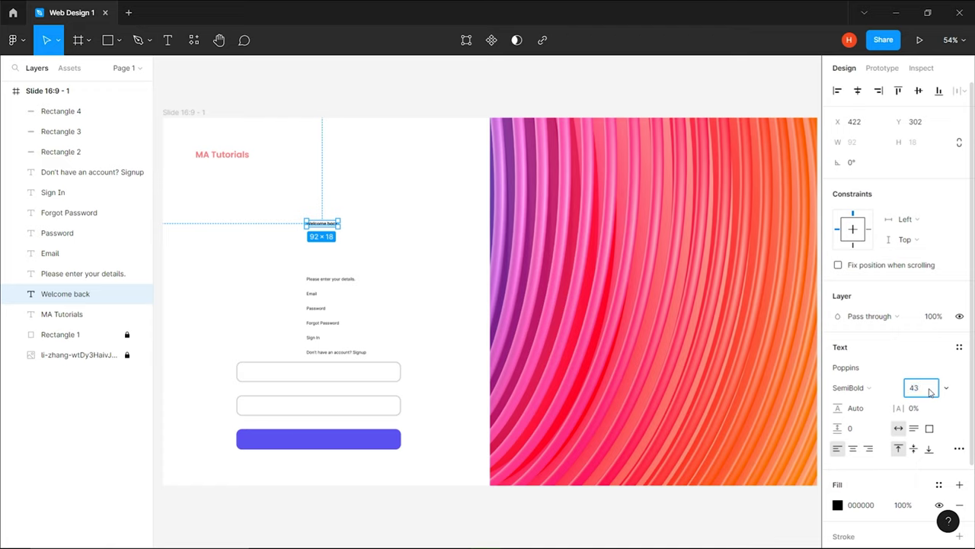
key("Return")
left_click_drag(390, 235, 357, 244)
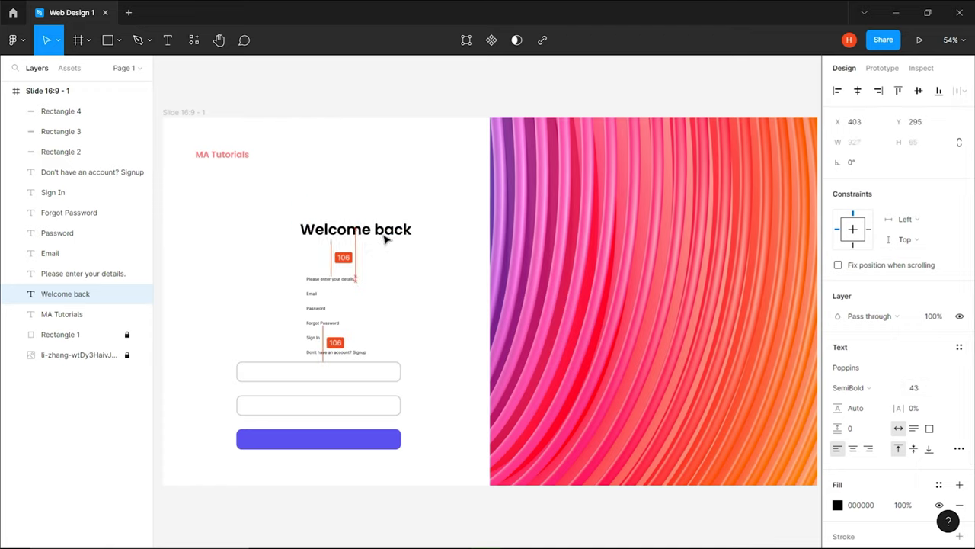
- Set the 'Please enter your details.' text to the Poppins font
left_click(351, 278)
left_click(859, 368)
type("Poppins")
key("Return")
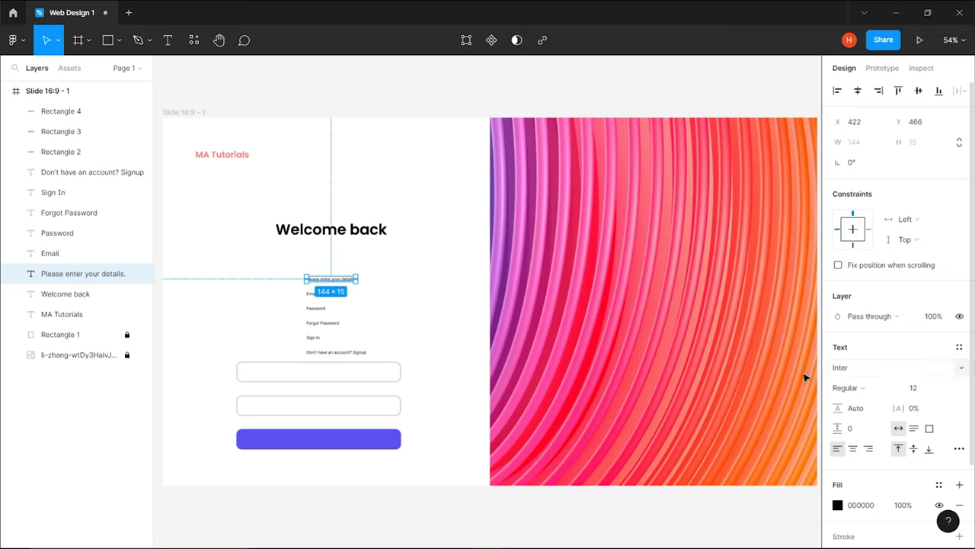
- Apply Poppins Medium 20 to a clicked set of detail texts, then undo it
left_click(332, 230)
left_click(329, 279)
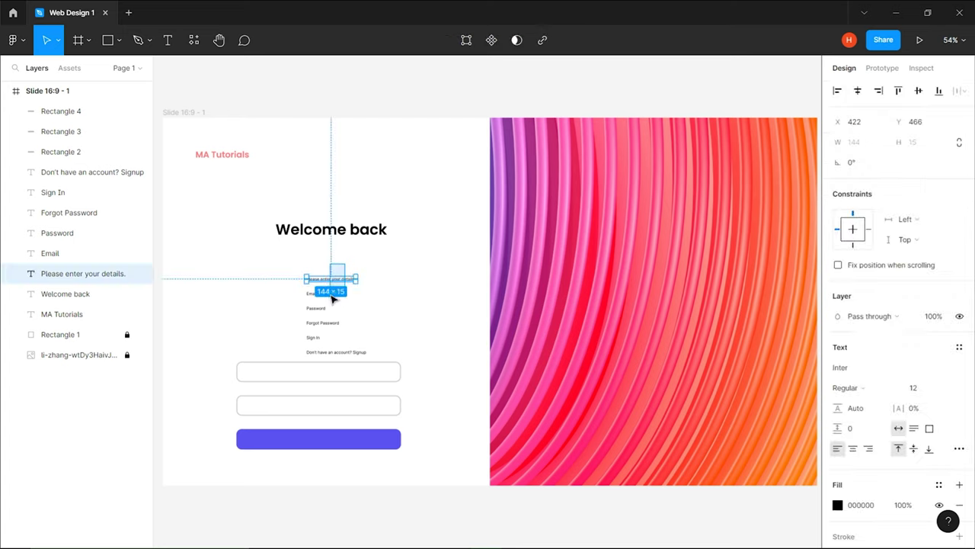
left_click(315, 308, "shift")
left_click(322, 323, "shift")
left_click(870, 367)
type("Poppins")
key("Return")
left_click(863, 387)
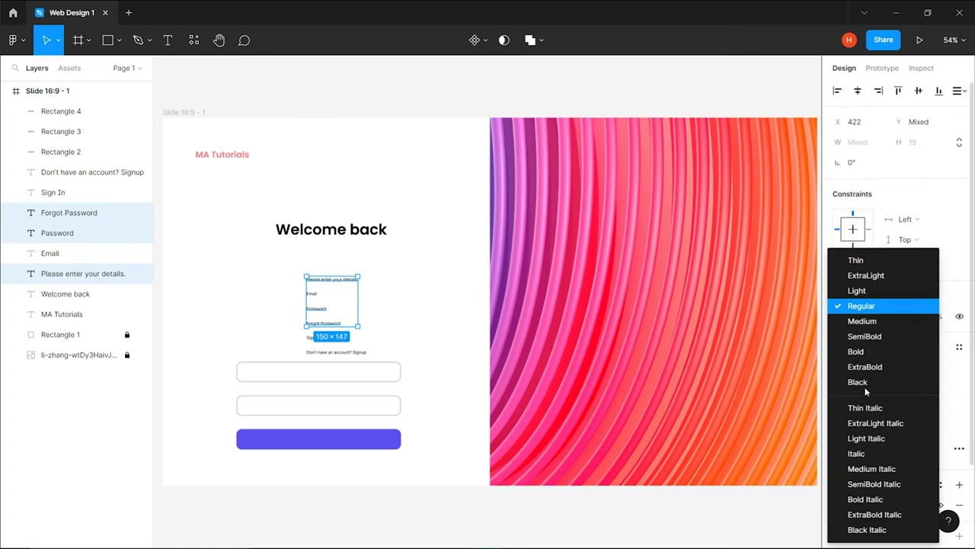
left_click(862, 321)
left_click(918, 388)
type("20")
key("Return")
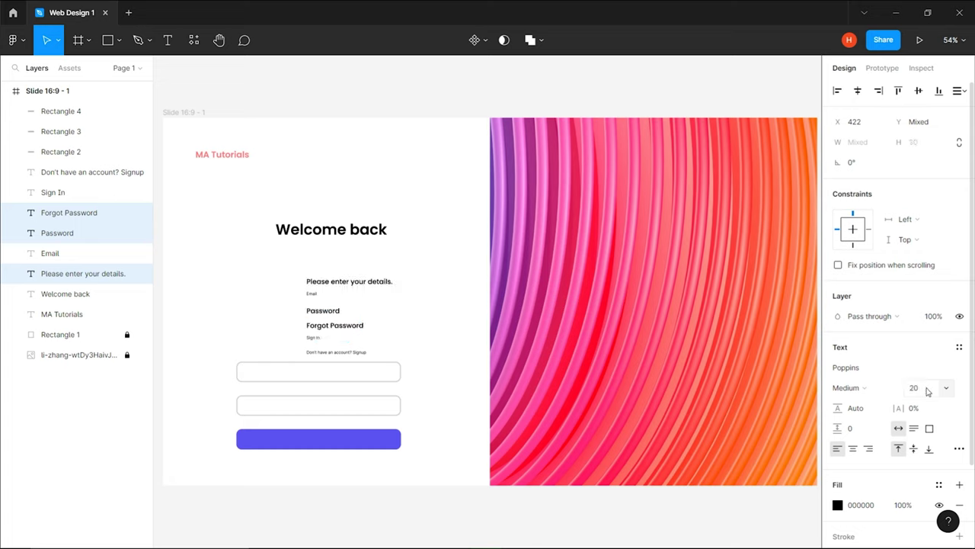
key("ctrl+z")
key("ctrl+z")
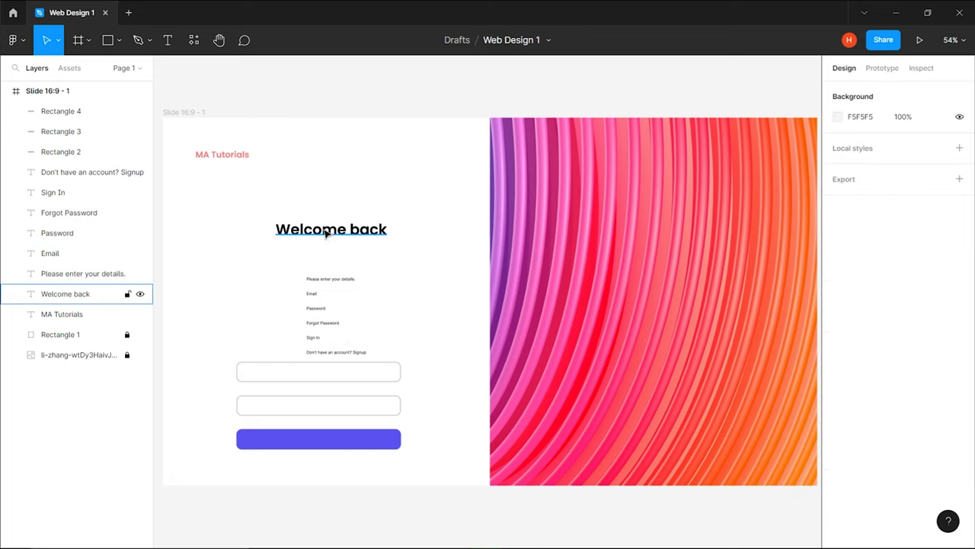
- Marquee-select the subtitle, Email, Password and Forgot Password texts and set them to Poppins Medium 20
left_click(333, 233)
left_click_drag(296, 264, 375, 334)
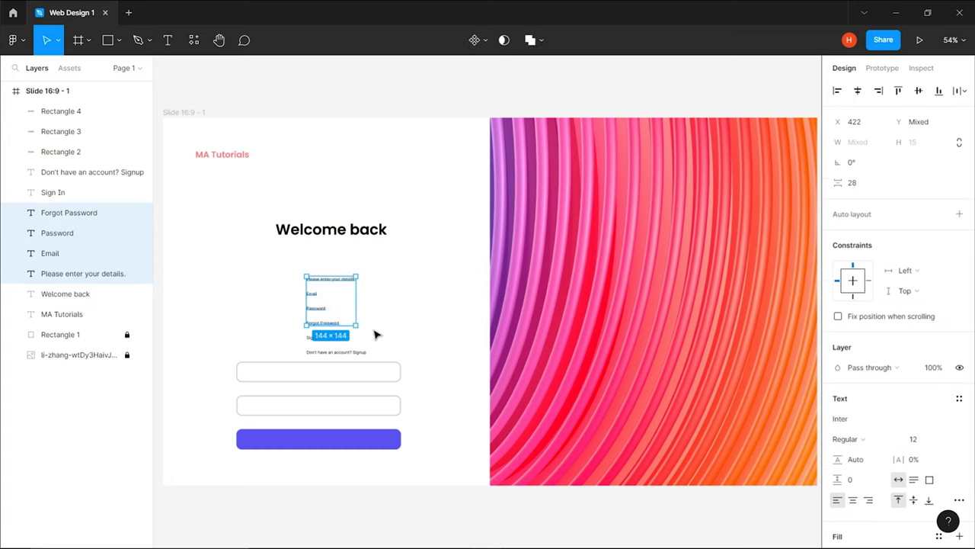
left_click(867, 418)
type("Poppins")
key("Return")
left_click(867, 437)
left_click(873, 324)
left_click(929, 438)
type("20")
key("Return")
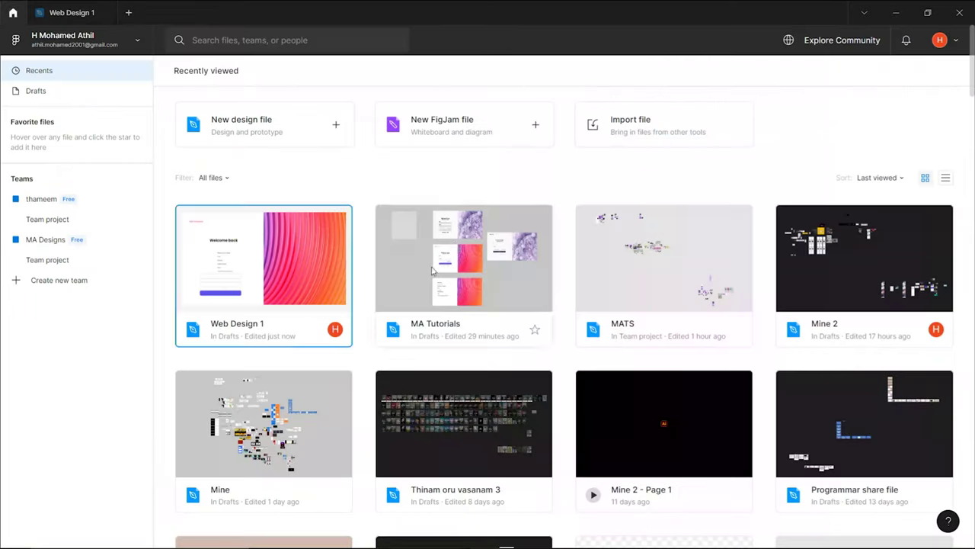
- Inspect the signup text in the MA Tutorials reference design, then select Sign In
double_click(432, 271)
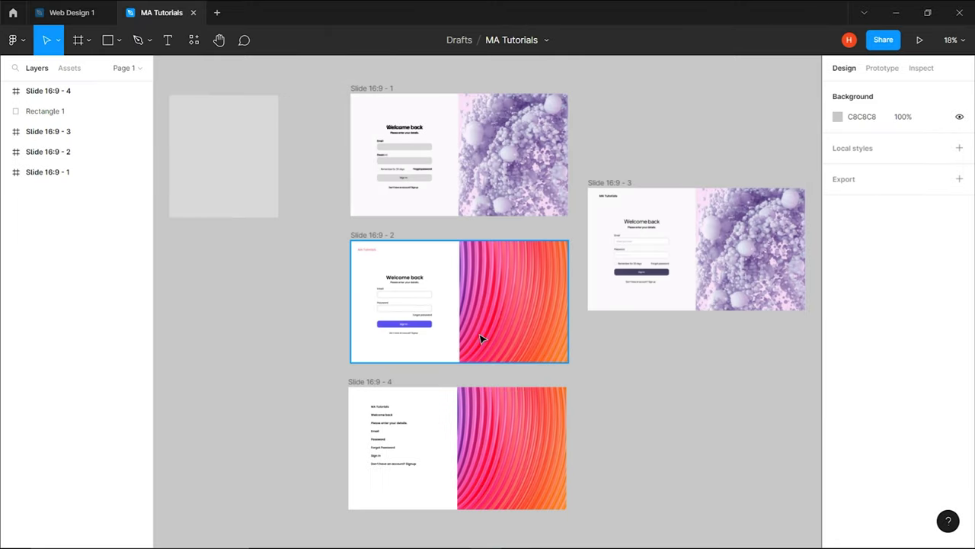
left_click(411, 335)
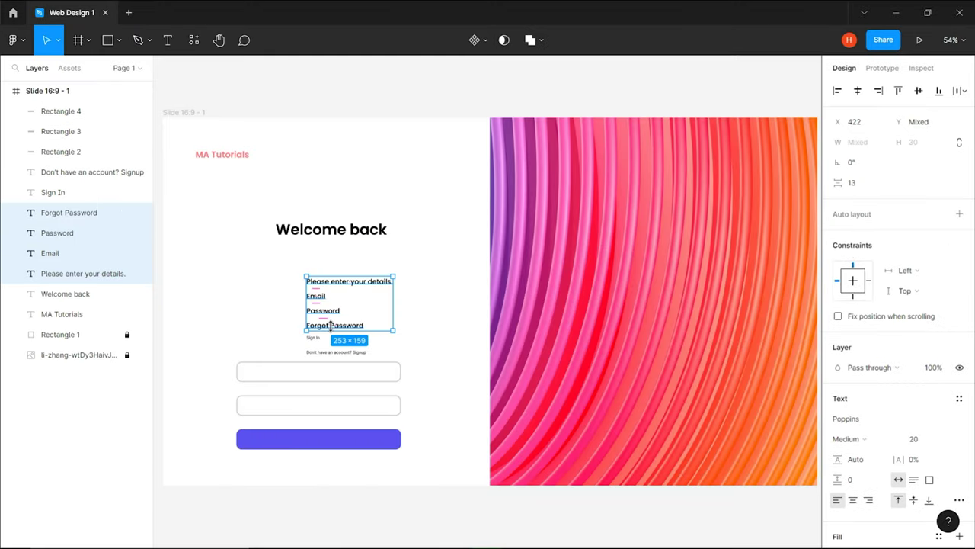
left_click(317, 339)
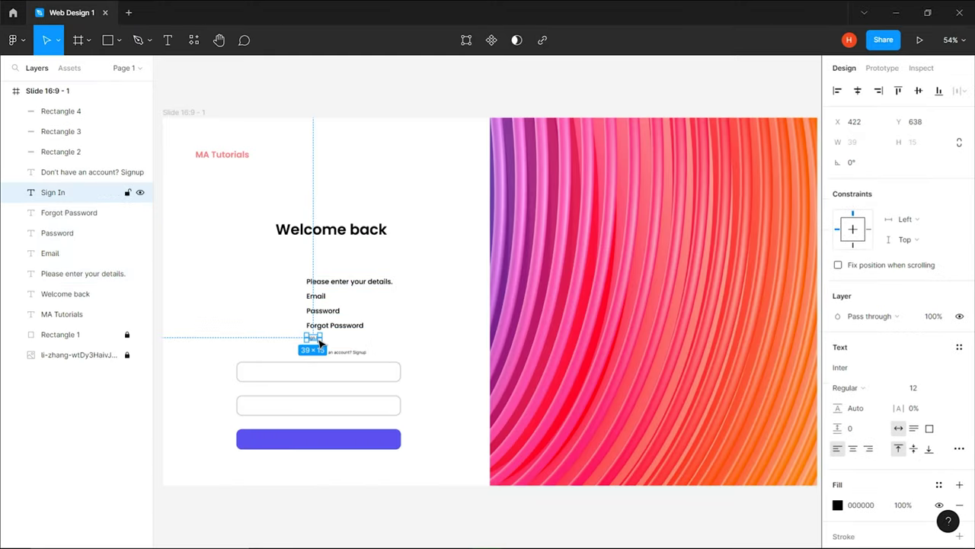
- Move the Sign In text onto the purple button and make it white SemiBold 20
left_click_drag(320, 344, 318, 441)
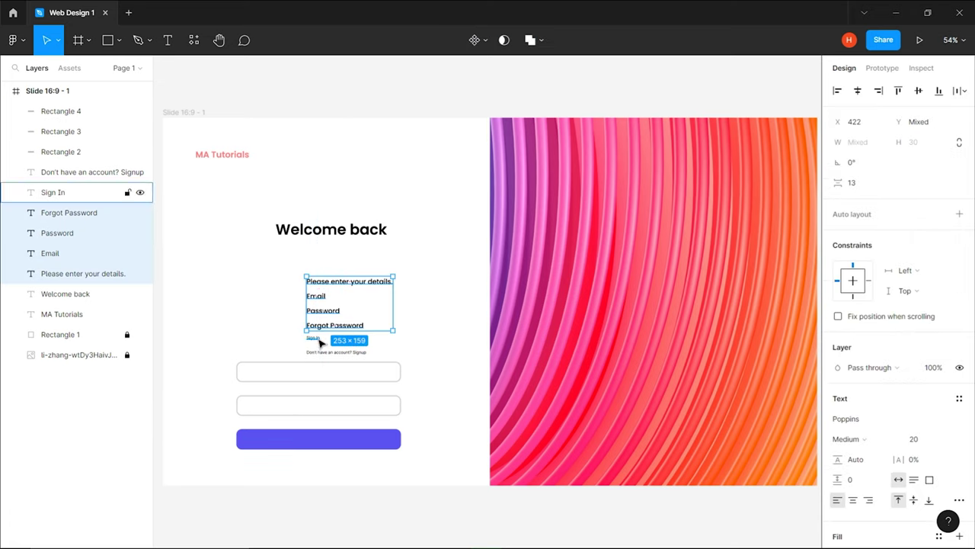
left_click_drag(319, 343, 319, 442)
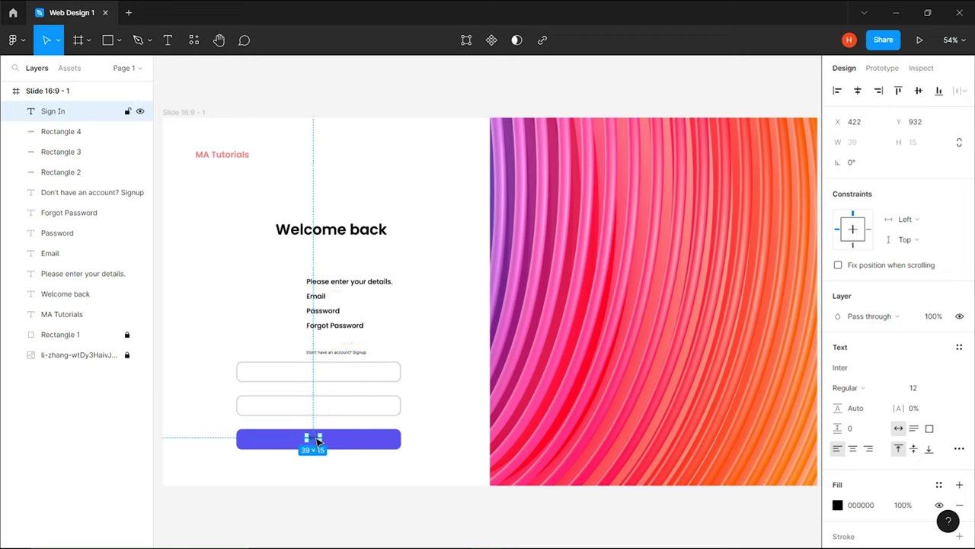
left_click(889, 371)
type("Poppins")
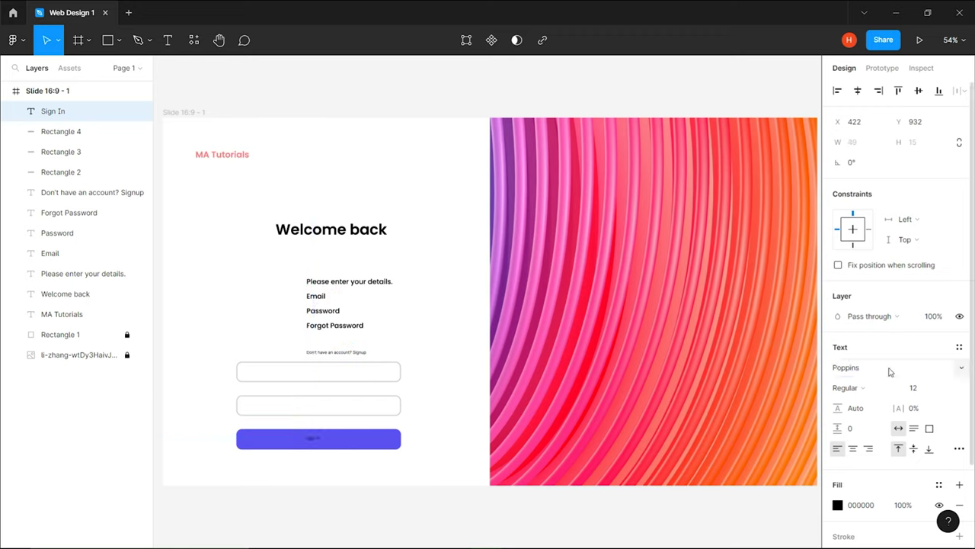
left_click(866, 389)
left_click(886, 347)
left_click(921, 388)
key("Return")
left_click(838, 505)
left_click(708, 488)
left_click(850, 486)
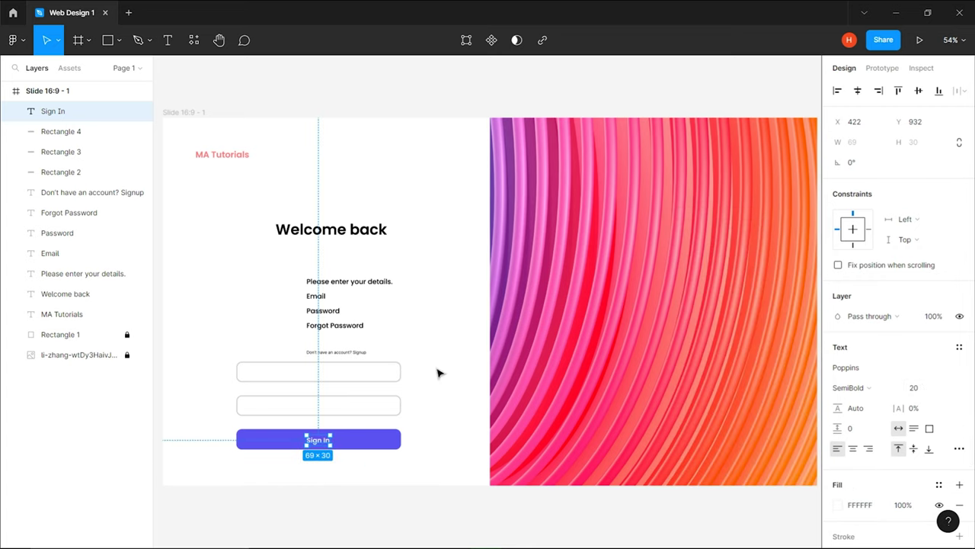
- Set the 'Don't have an account? Signup' line to Poppins Medium 16
left_click(359, 354)
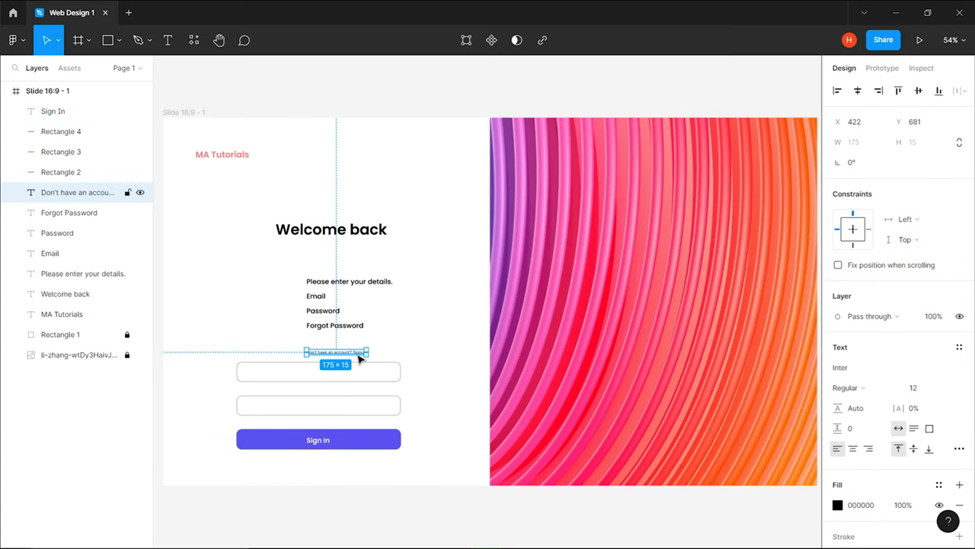
left_click(842, 367)
type("Poppins")
key("Return")
left_click(848, 388)
left_click(869, 327)
left_click(926, 388)
type("16")
key("Return")
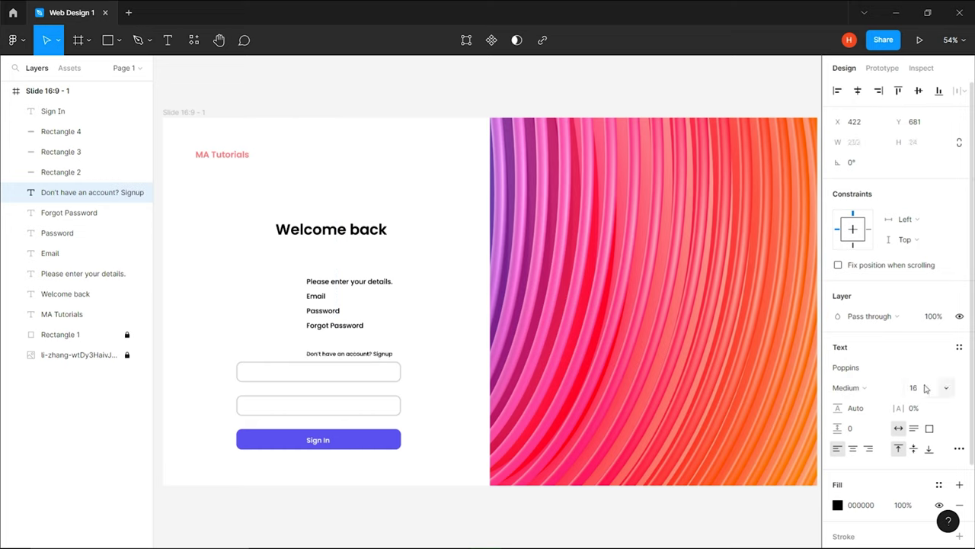
left_click(383, 229)
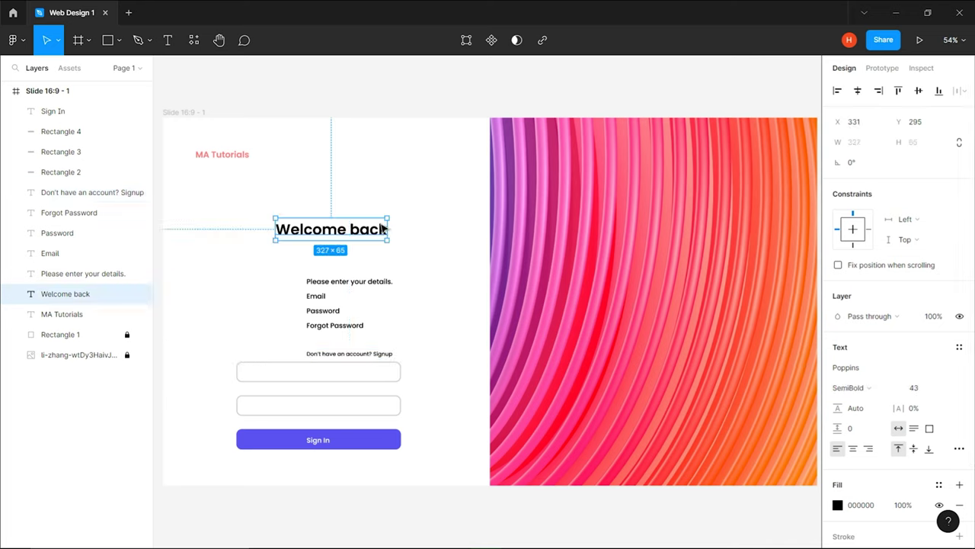
- Tuck the subtitle under Welcome back (-5 gap) and place Email 27 px below it
left_click(385, 282, "shift")
left_click(875, 186)
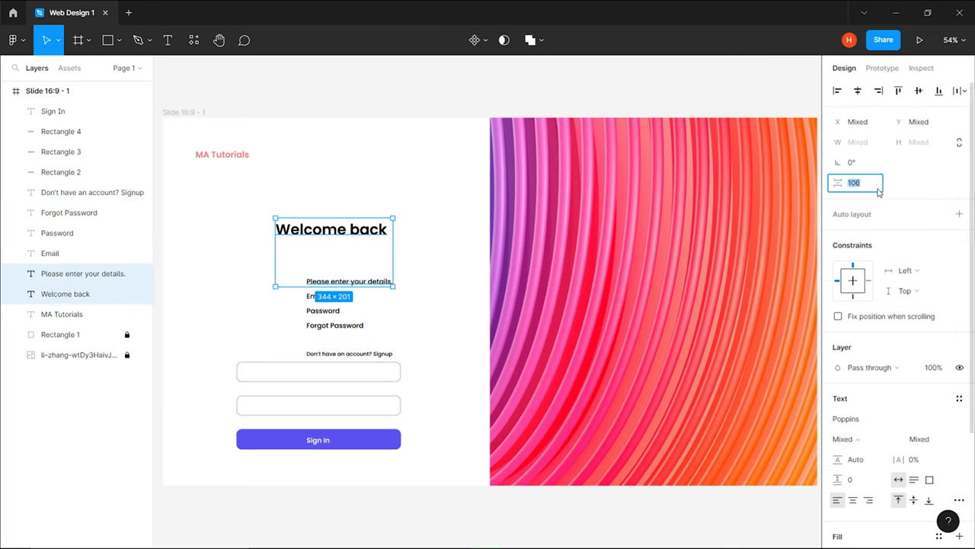
type("-5")
key("Return")
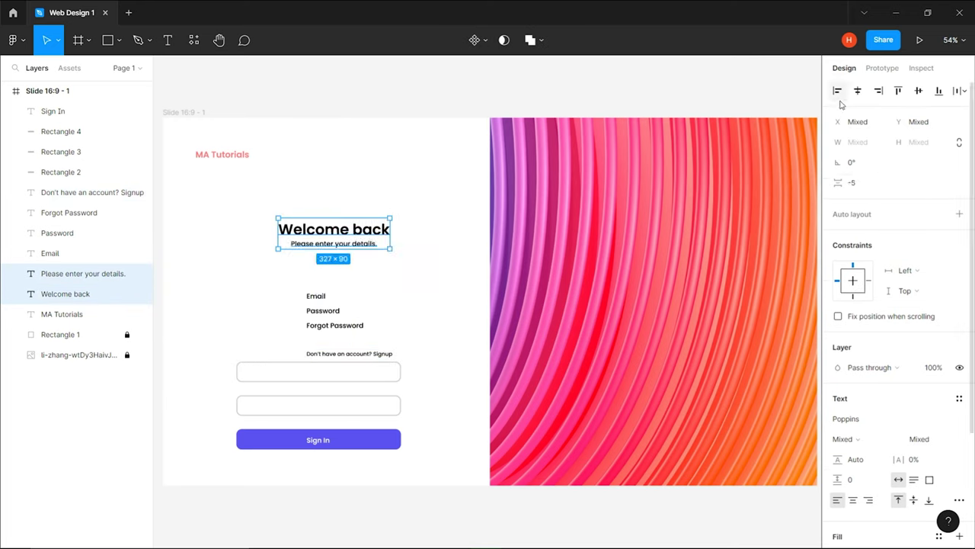
left_click(83, 273)
left_click(316, 295, "shift")
left_click(872, 193)
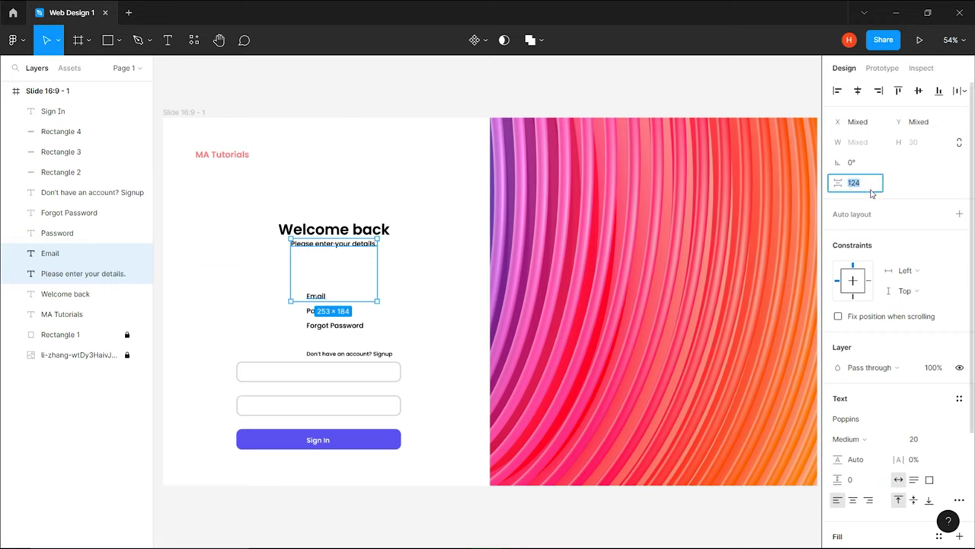
key("Return")
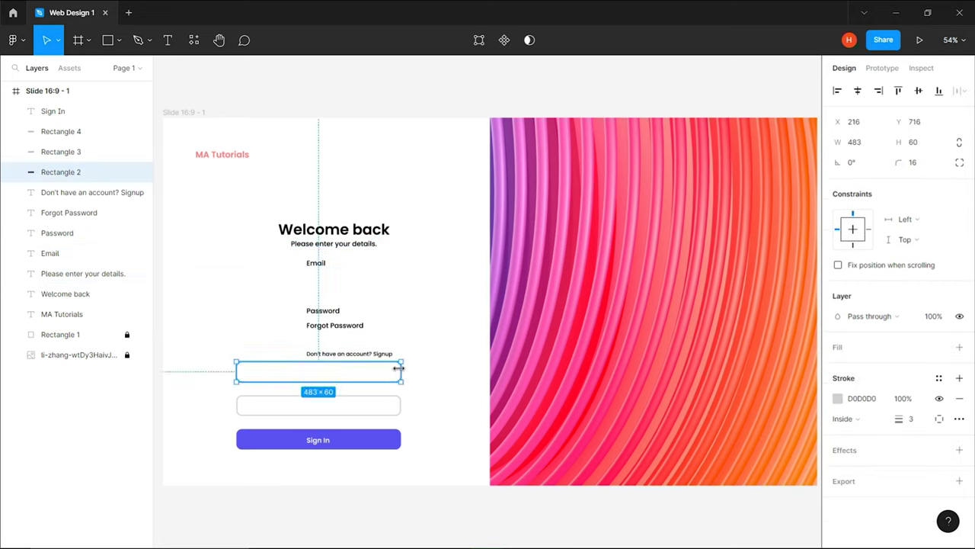
- Move the email box 6 px under its label and place Password 27 px below the box
left_click_drag(327, 370, 326, 284)
left_click(320, 265, "shift")
left_click(875, 189)
key("Return")
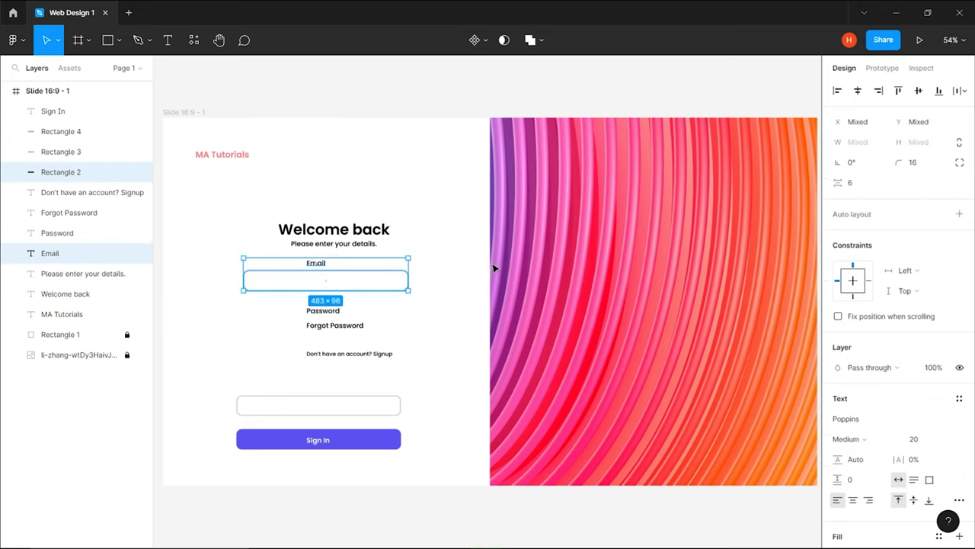
left_click(366, 282)
left_click(336, 311, "shift")
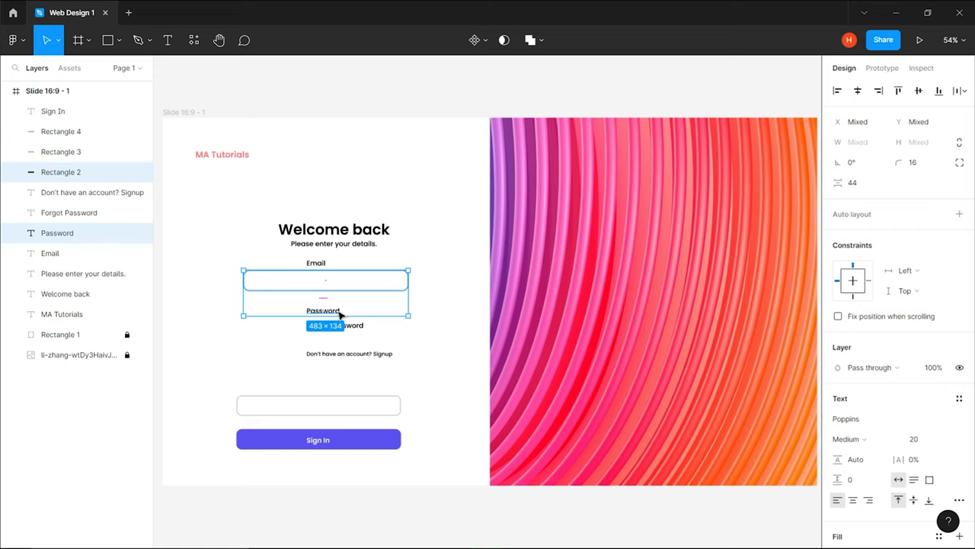
left_click(874, 184)
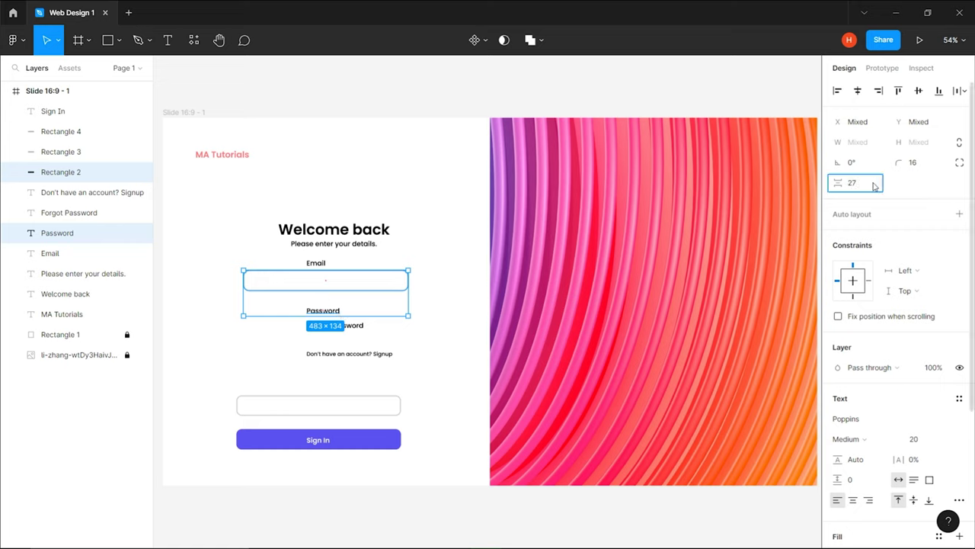
key("Return")
- Shift Forgot Password and Signup down, then set a 3 px gap under the Password label
left_click(352, 323)
left_click(361, 353, "shift")
mouse_move(361, 353)
left_mouse_down()
mouse_move(373, 386)
mouse_move(394, 326)
left_mouse_up()
left_click(389, 397)
left_click(338, 307, "shift")
left_click(874, 187)
type("3")
key("Return")
- Place Forgot Password 12 px below the password box
left_click(426, 311)
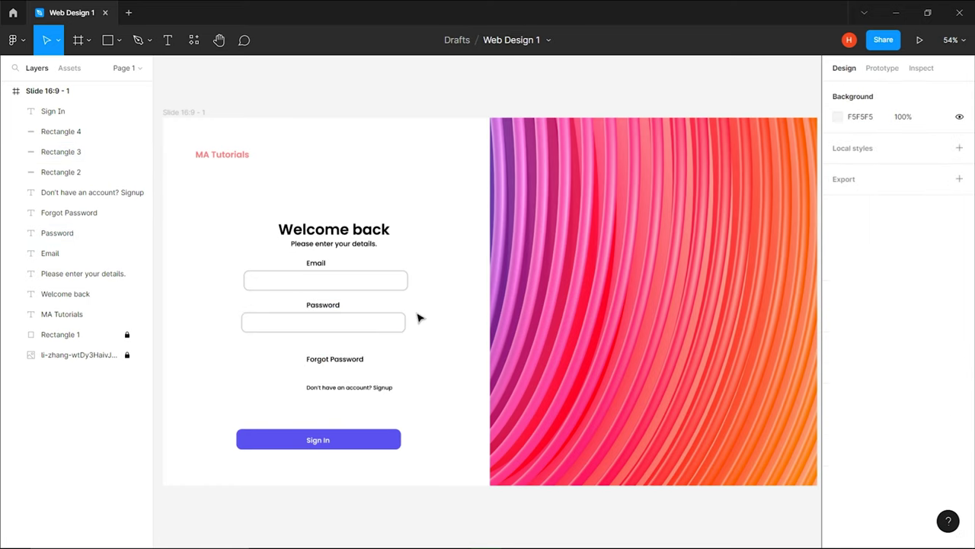
left_click(358, 324)
left_click(354, 361, "shift")
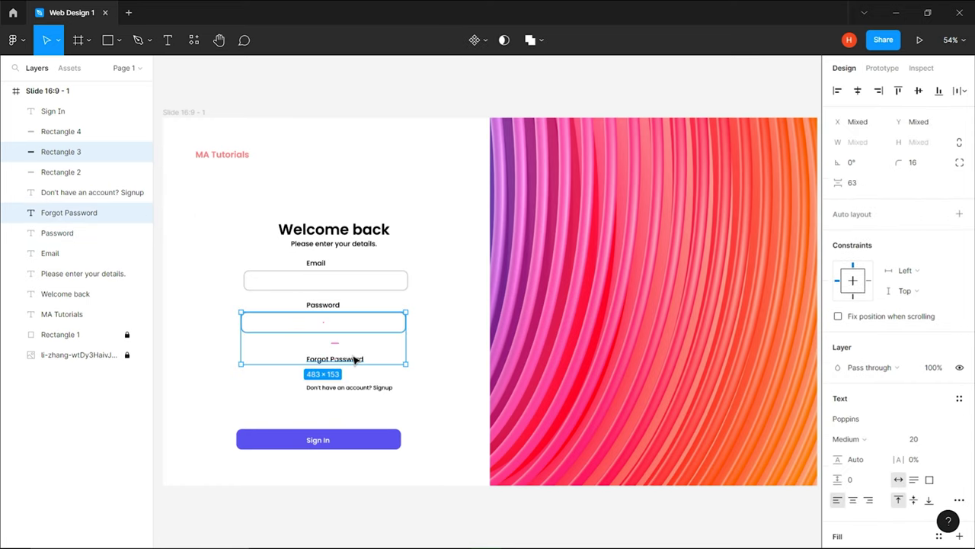
left_click(867, 184)
type("12")
key("Return")
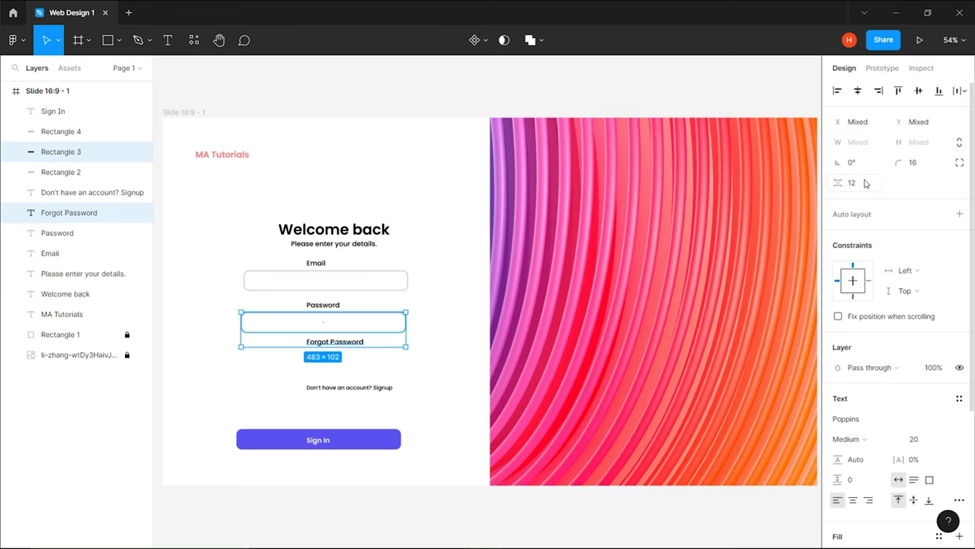
- Group the Sign In text with its button via the context menu, then undo it
left_click(320, 440)
left_click(308, 430, "shift")
right_click(308, 430)
left_click(381, 313)
key("ctrl+z")
key("ctrl+z")
key("ctrl+z")
key("ctrl+z")
key("ctrl+z")
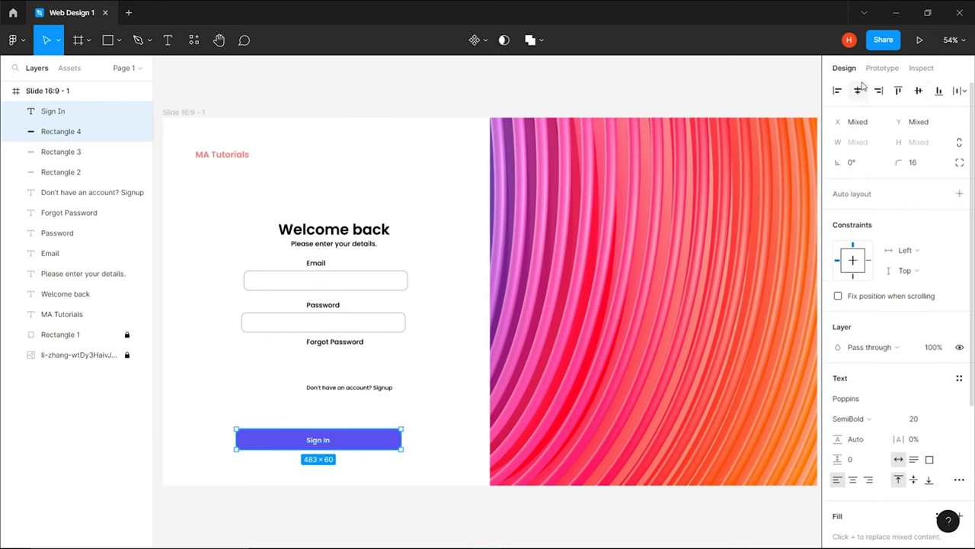
- Centre and group Sign In with its button, with 36 px spacing above and below
left_click(918, 90)
key("ctrl+g")
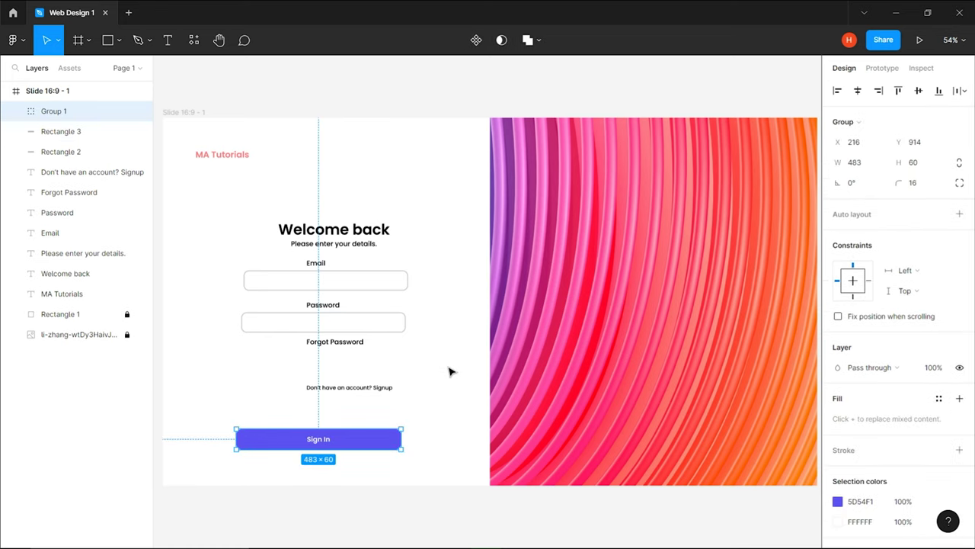
left_click_drag(351, 448, 358, 373)
left_click(357, 344, "shift")
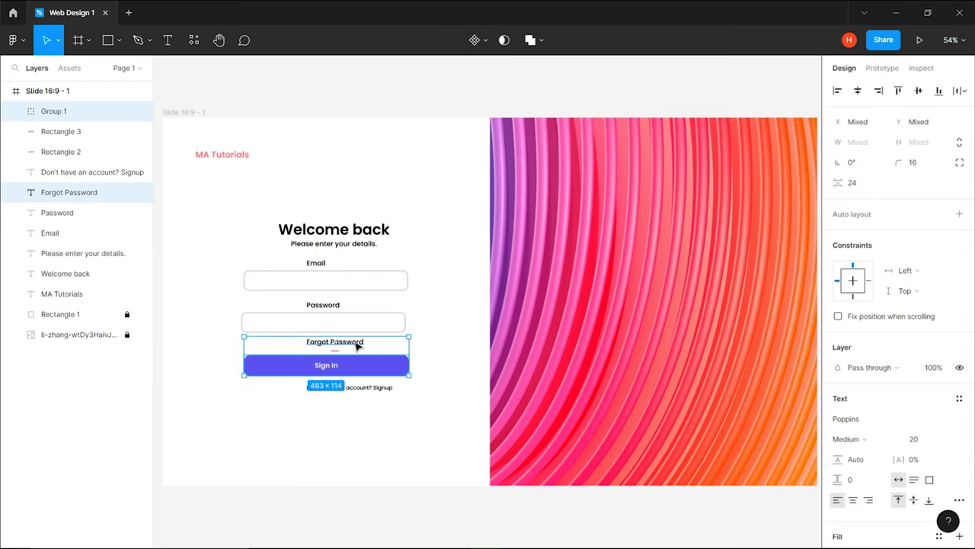
left_click(862, 182)
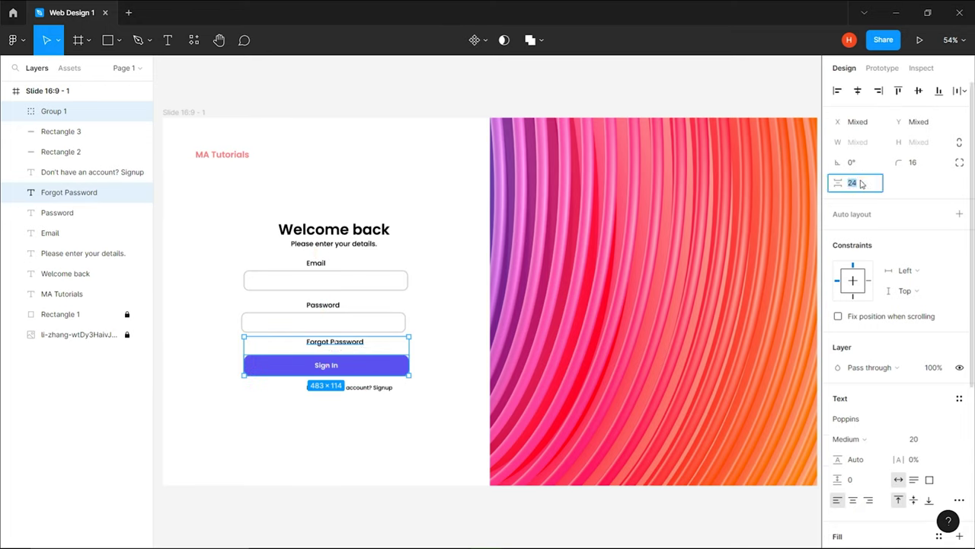
type("36")
key("Return")
left_click(389, 389)
left_click(392, 370, "shift")
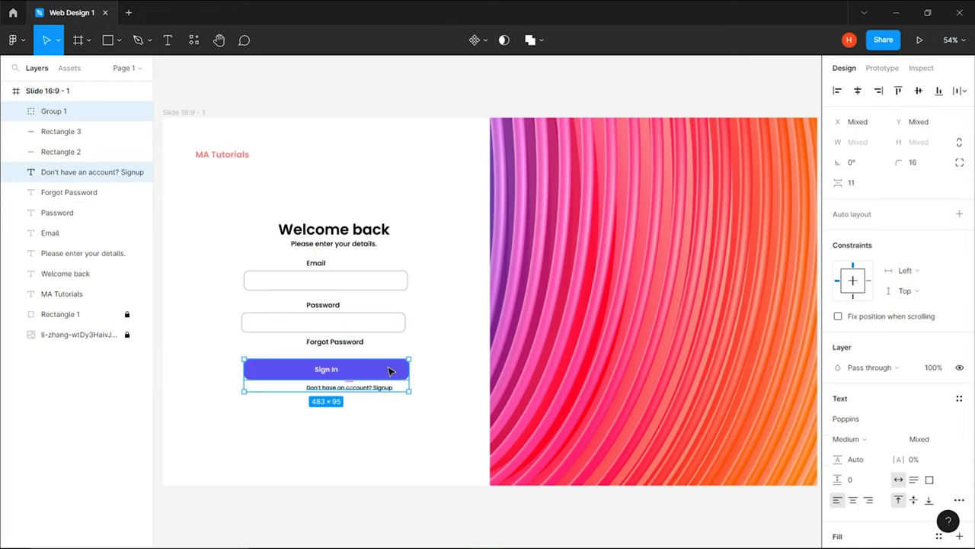
left_click(876, 186)
type("36")
key("Return")
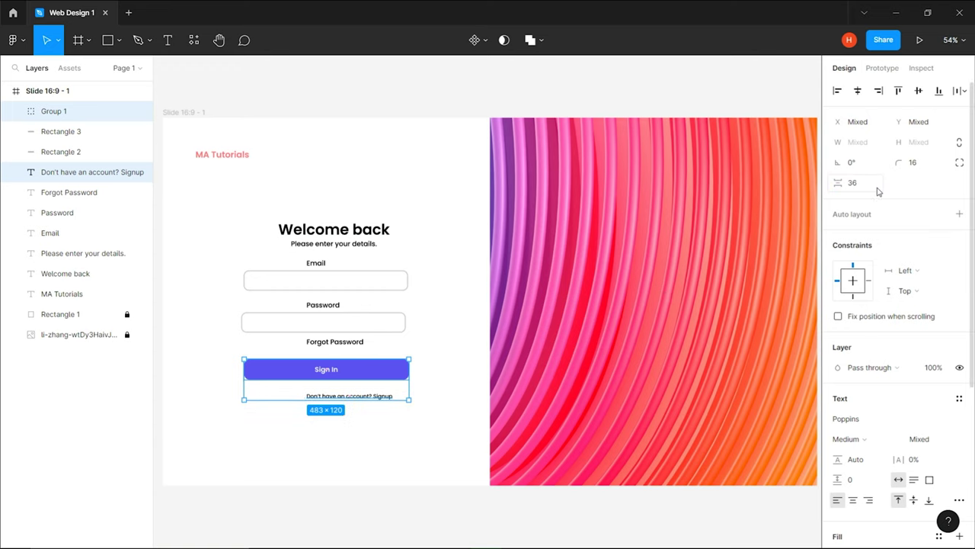
- Centre all the login form elements horizontally
left_click_drag(283, 195, 407, 414)
left_click(858, 92)
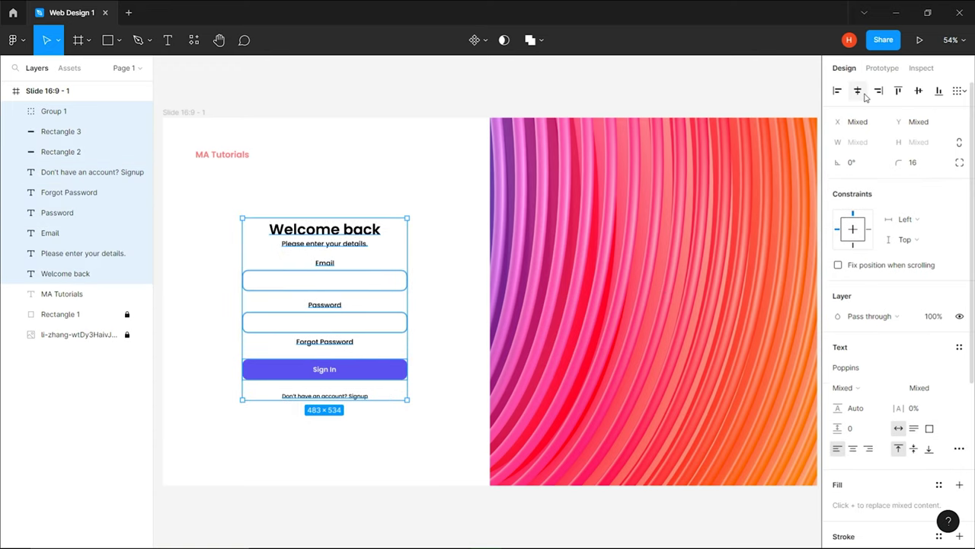
left_click_drag(325, 263, 262, 257)
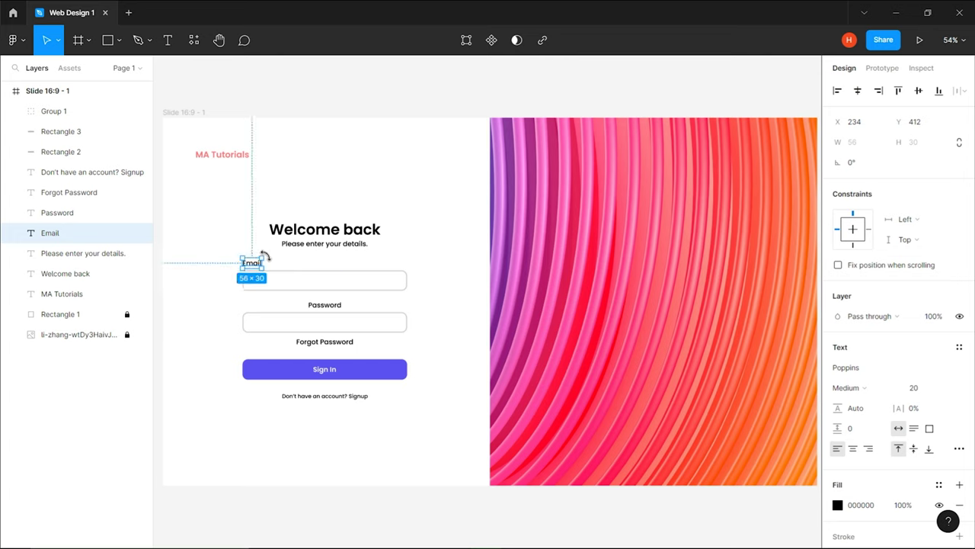
key("ctrl+z")
left_click(457, 248)
left_click(340, 266)
left_click(329, 305, "shift")
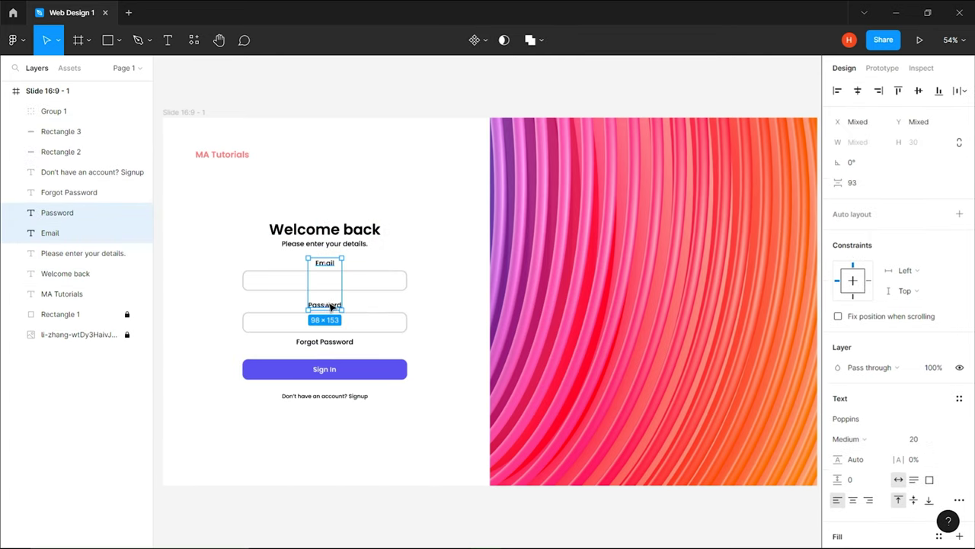
left_click(348, 414)
left_click_drag(412, 463, 209, 199)
left_click(660, 194)
- Align Email and Password labels left, Forgot Password right, then group and centre the form
left_click_drag(326, 262, 252, 262)
left_click_drag(325, 308, 260, 308)
left_click_drag(323, 342, 377, 346)
left_click_drag(442, 440, 211, 198)
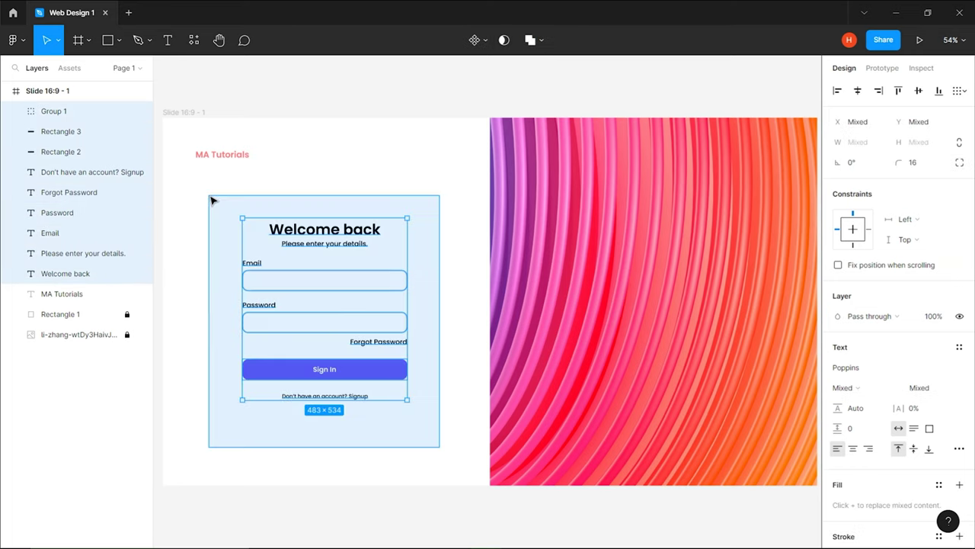
key("ctrl+g")
left_click_drag(286, 323, 287, 320)
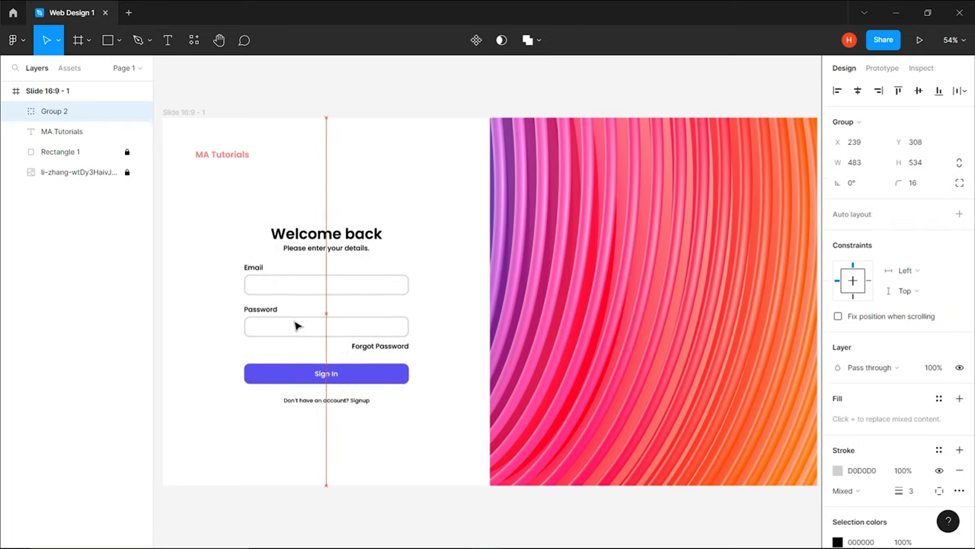
left_click(381, 172)
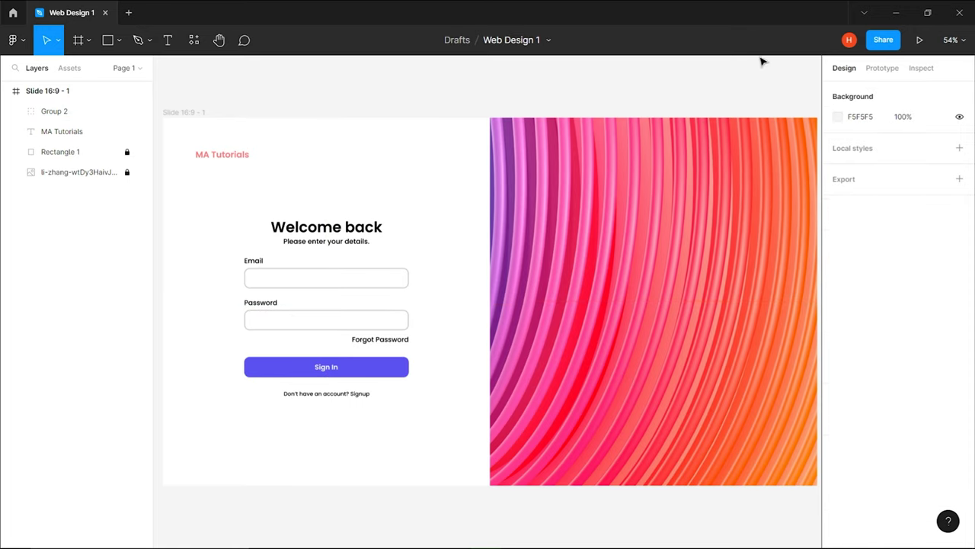